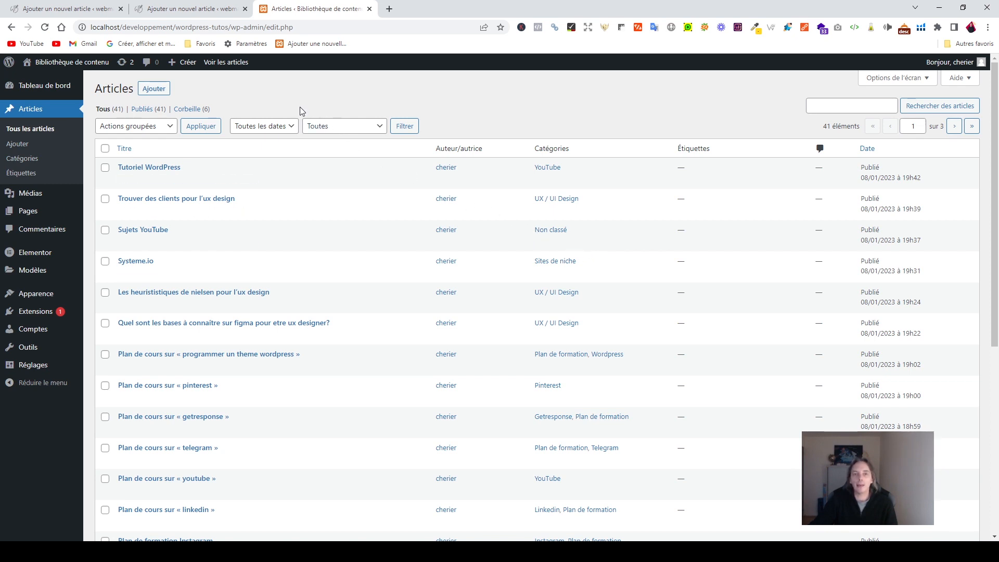
# Step: Create a new article and insert a Groupe block as its first content block
pyautogui.click(154, 90)
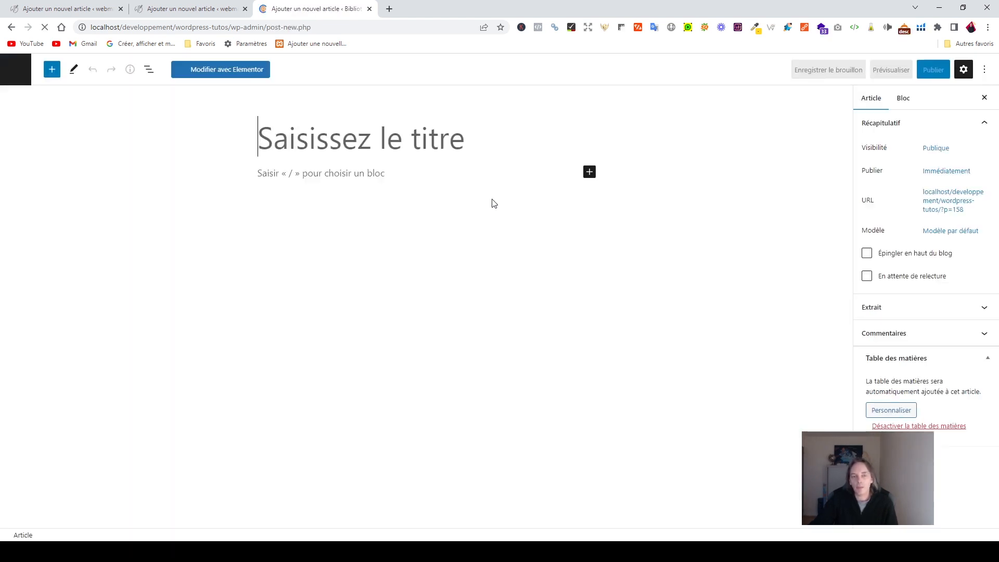
pyautogui.click(409, 175)
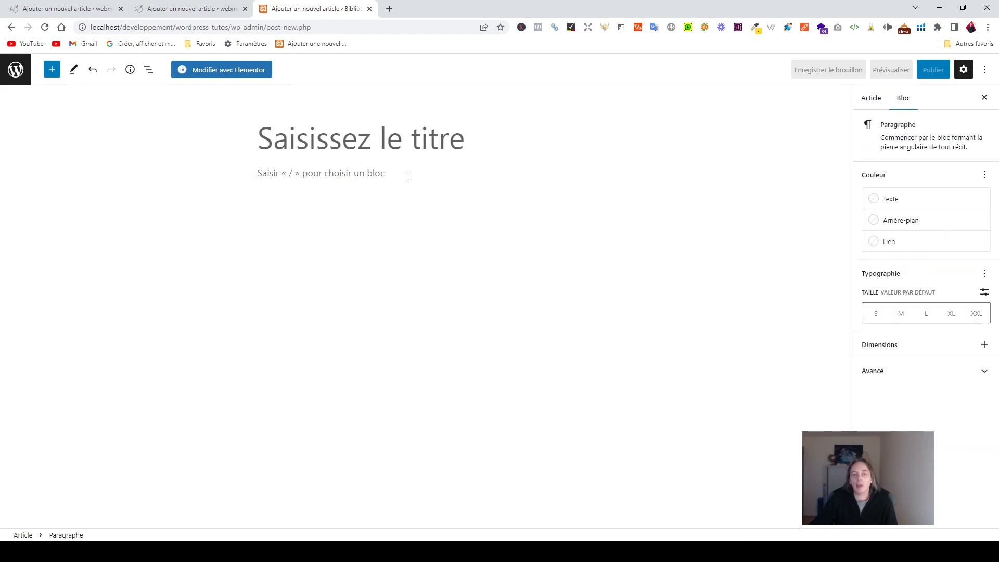
pyautogui.write('/group')
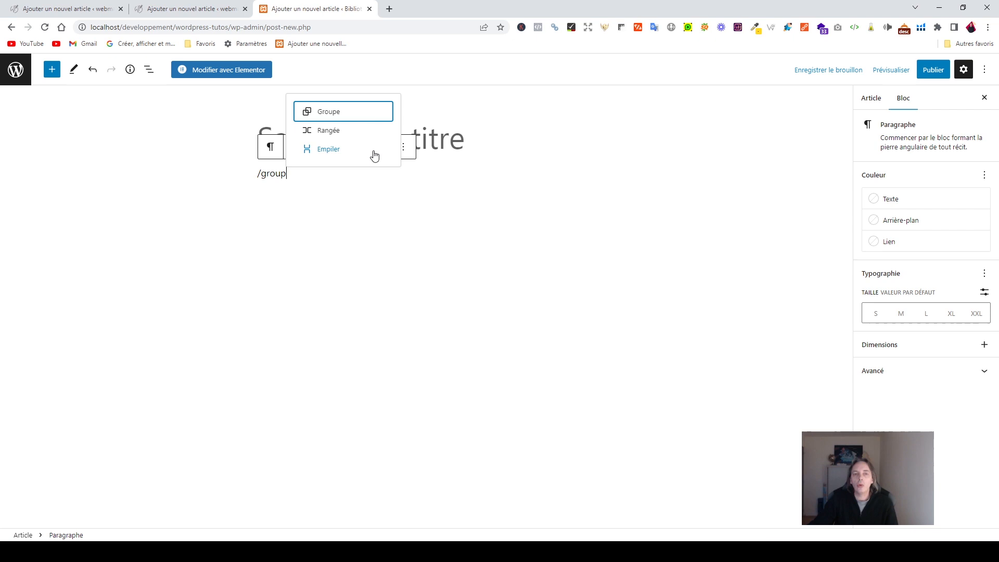
pyautogui.click(346, 112)
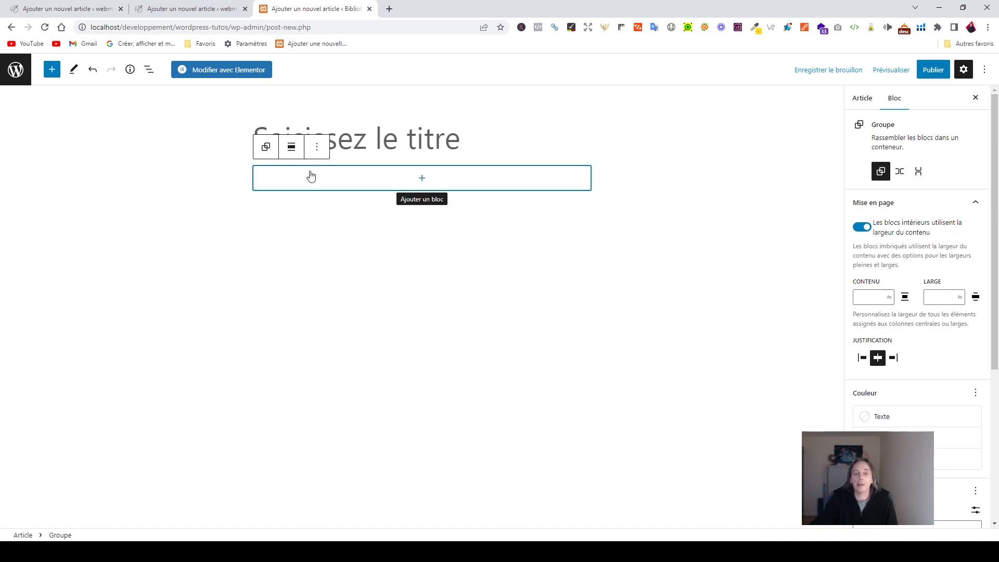
# Step: Show the block list view and set the Groupe block's alignment to Pleine largeur
pyautogui.click(152, 73)
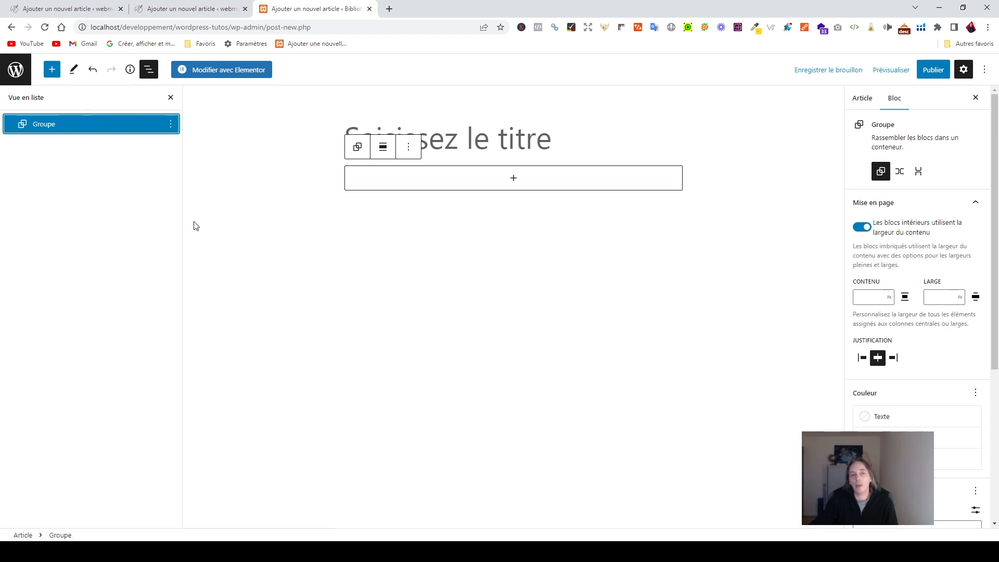
pyautogui.click(383, 146)
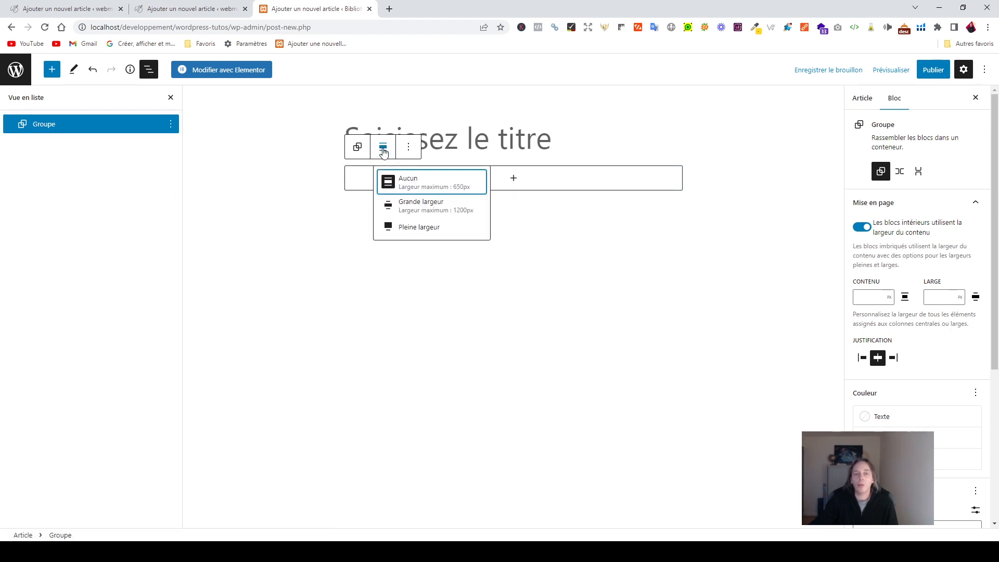
pyautogui.click(411, 226)
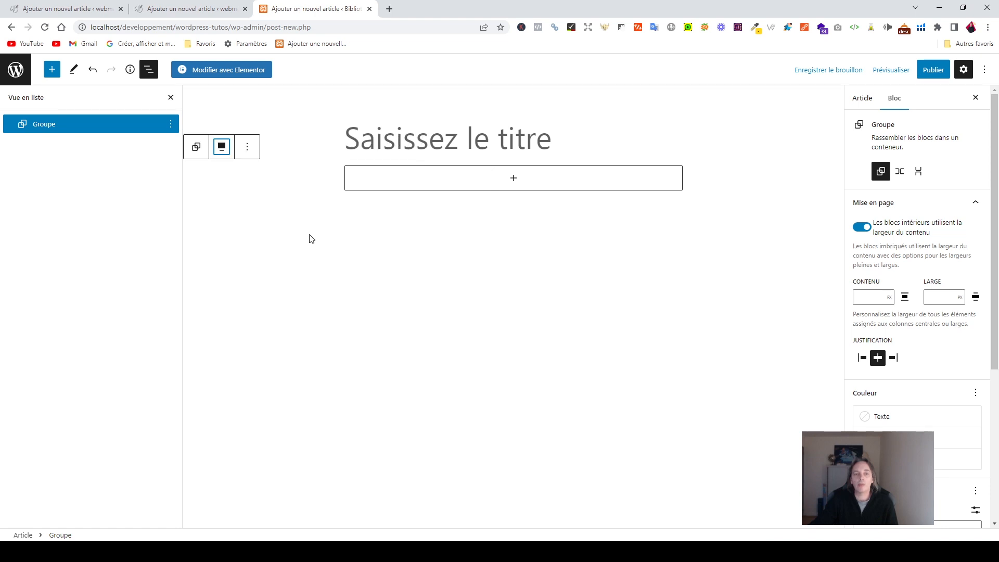
# Step: Insert a Colonnes block with the 33 / 33 / 33 variation inside the full-width group
pyautogui.click(513, 179)
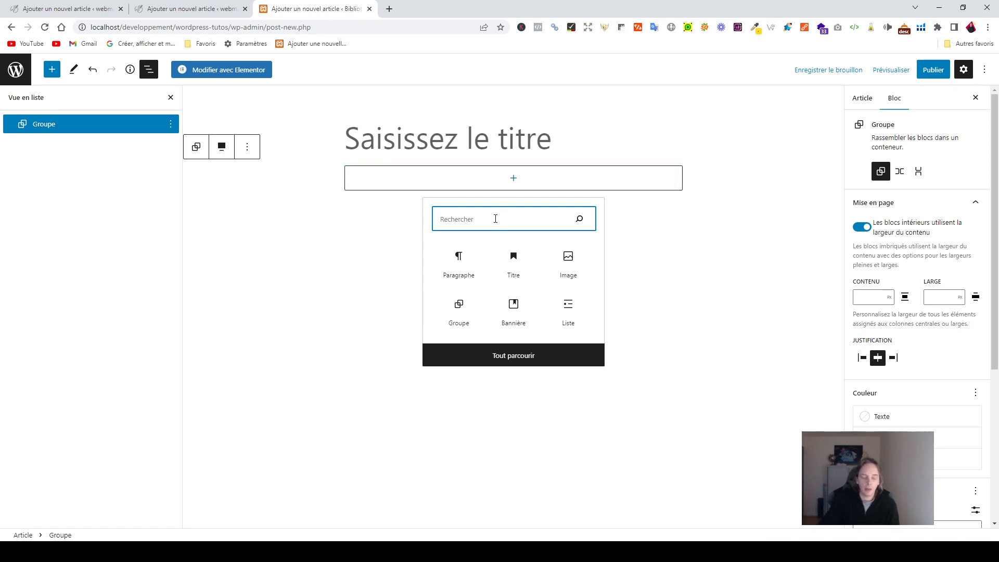
pyautogui.write('colonne')
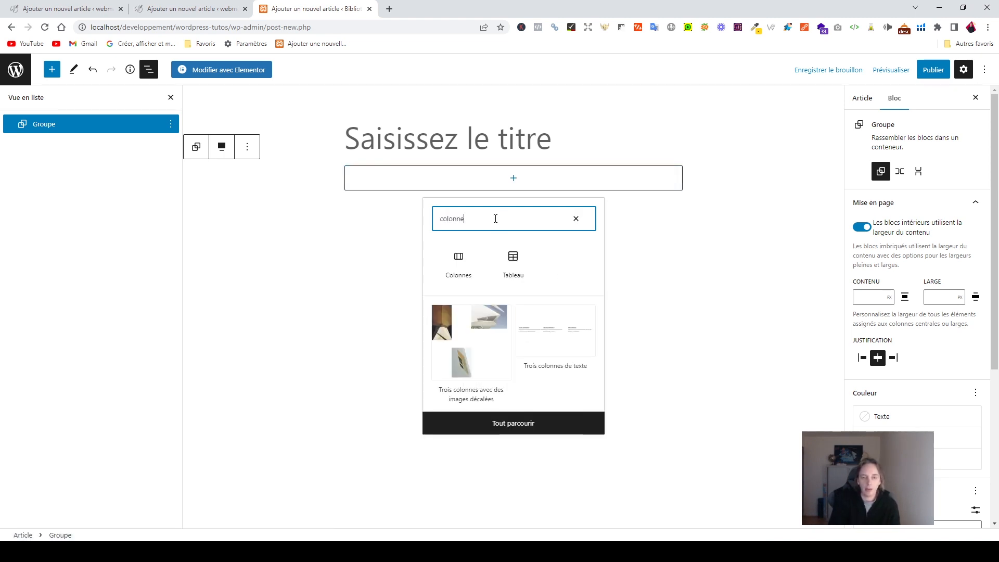
pyautogui.click(472, 261)
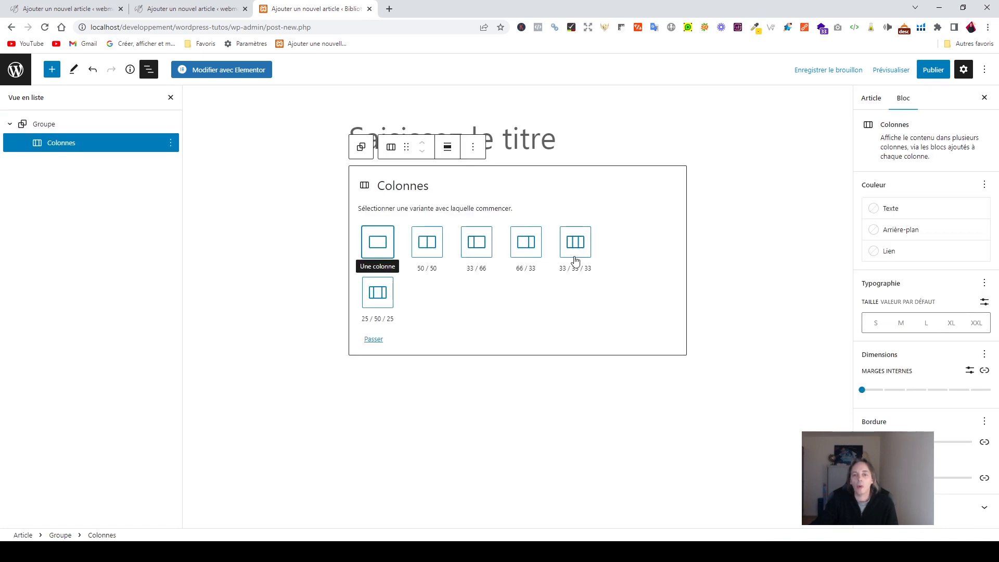
pyautogui.click(575, 260)
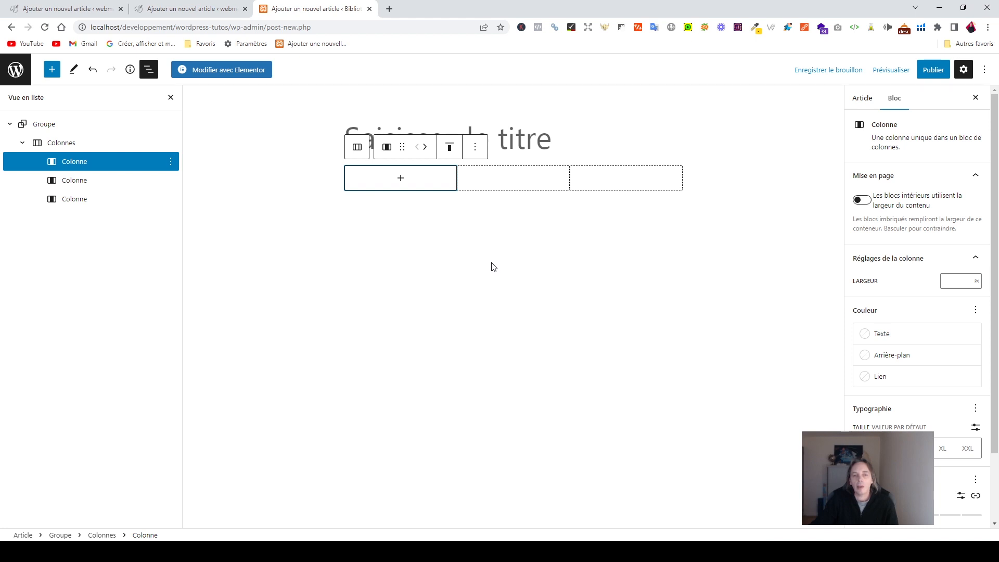
# Step: Add a nested Groupe block inside each of the three columns
pyautogui.click(401, 179)
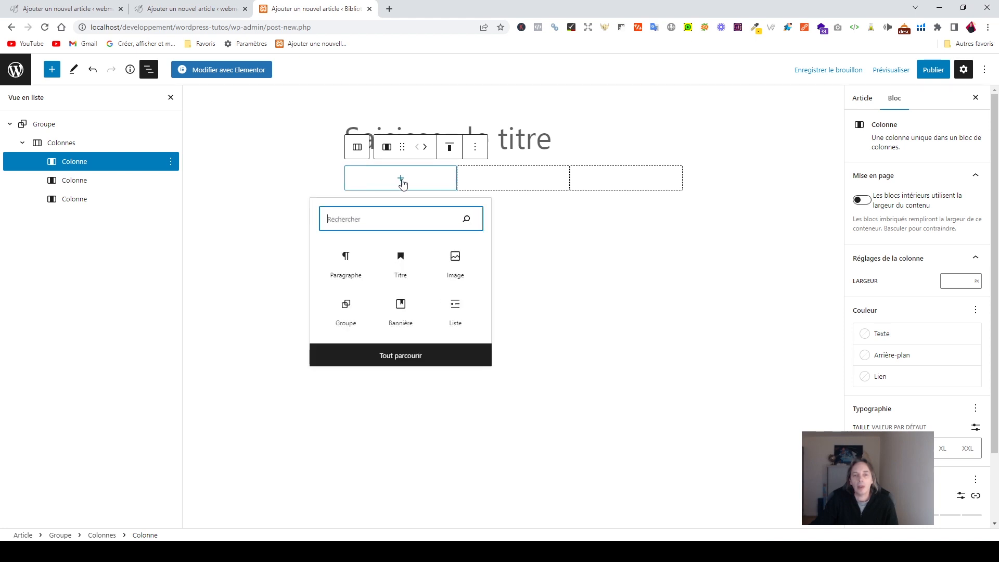
pyautogui.click(345, 316)
pyautogui.click(345, 316)
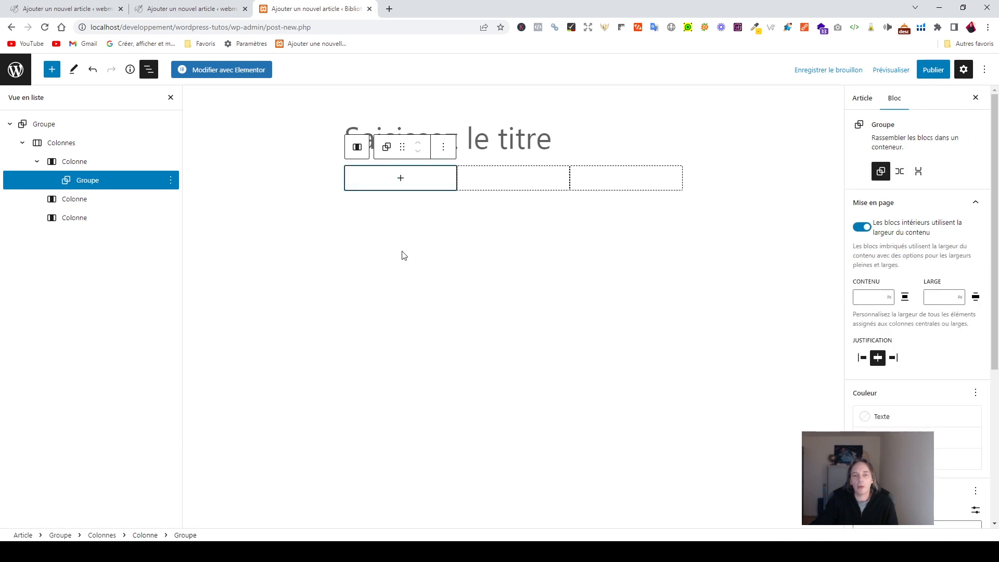
pyautogui.click(512, 181)
pyautogui.click(513, 181)
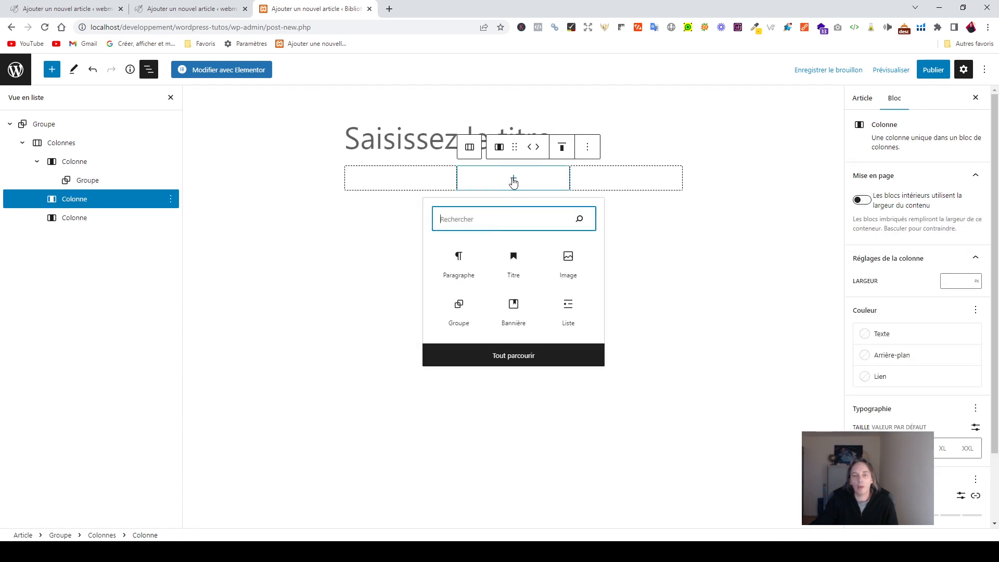
pyautogui.click(457, 311)
pyautogui.click(611, 184)
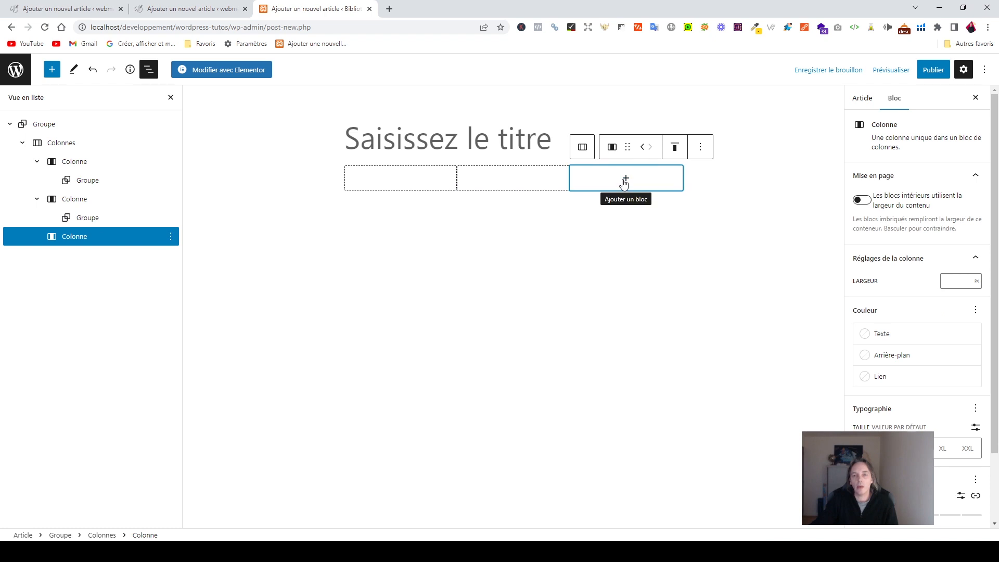
pyautogui.click(625, 179)
pyautogui.click(585, 311)
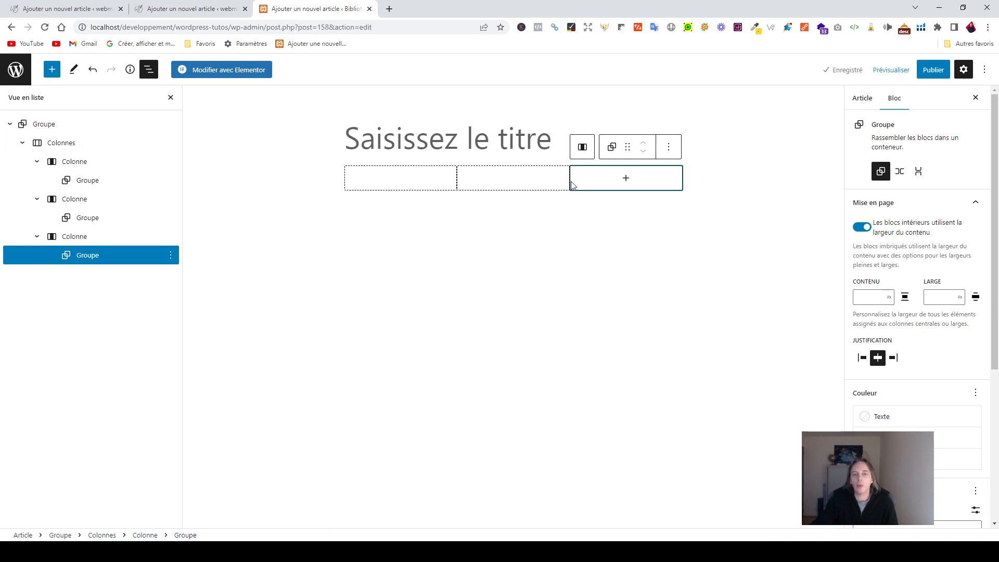
pyautogui.click(481, 258)
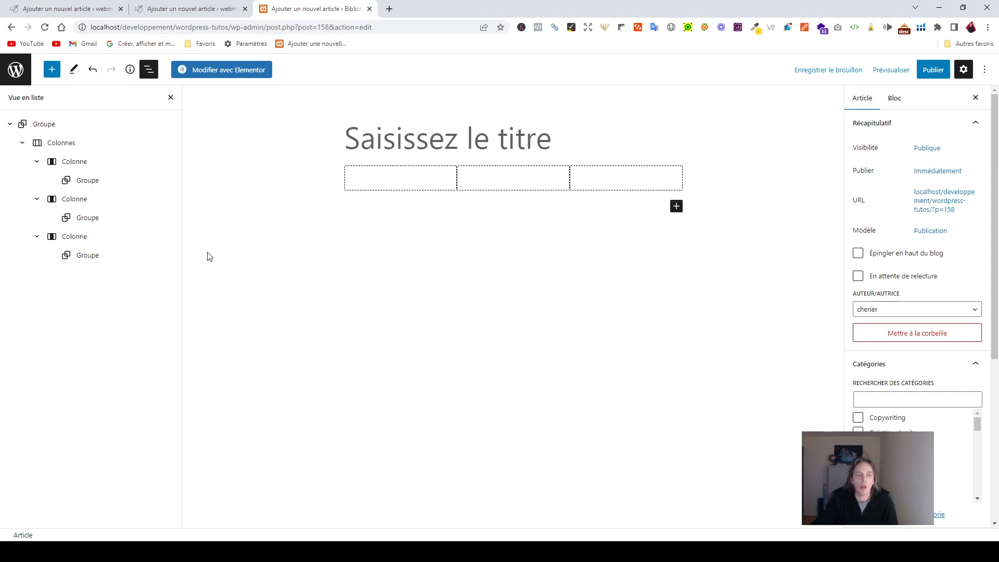
# Step: Insert a Bannière block in the first column's group using living-room-scandinavian-interior-design.jpg from the media library
pyautogui.click(397, 182)
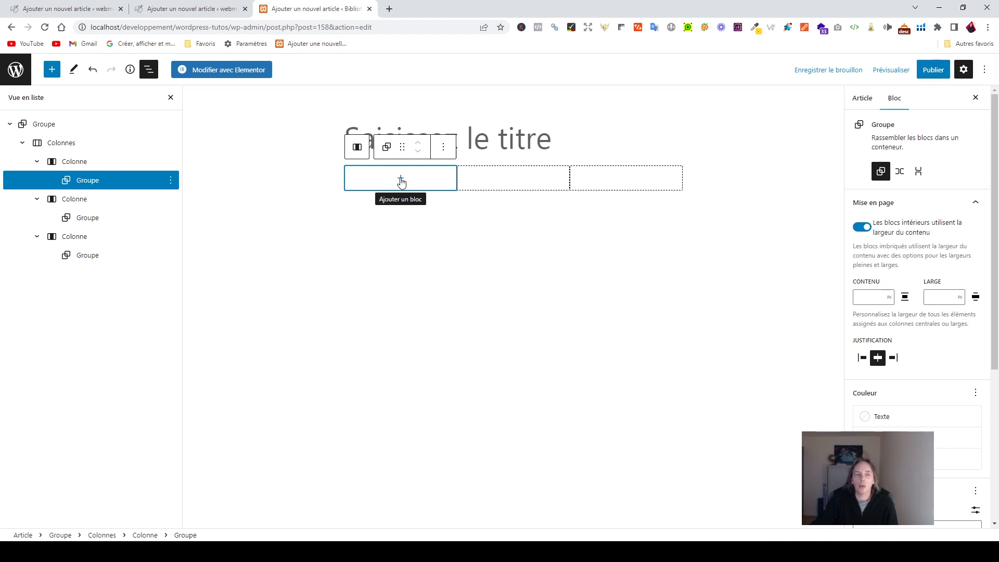
pyautogui.click(401, 179)
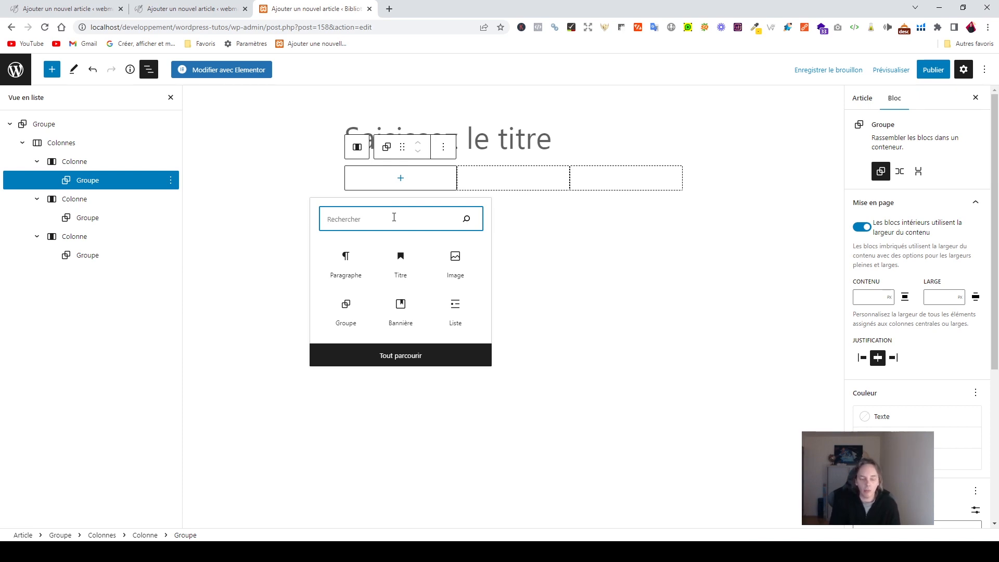
pyautogui.write('cover')
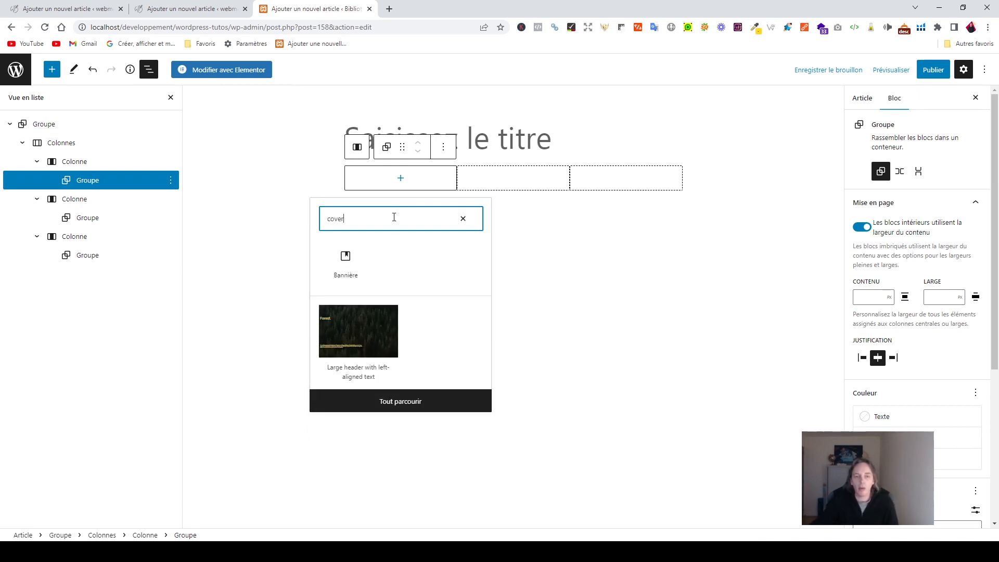
pyautogui.click(347, 262)
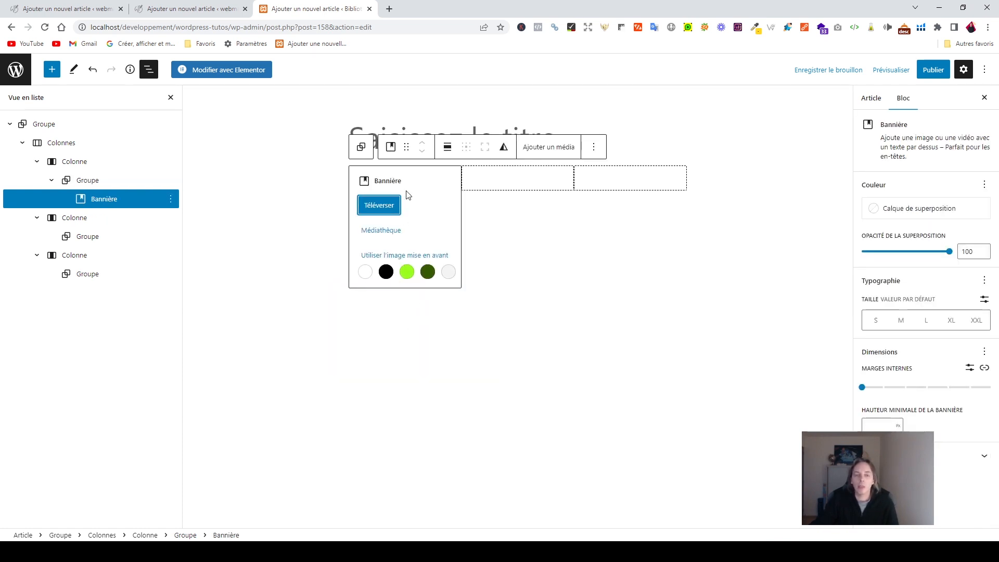
pyautogui.click(385, 239)
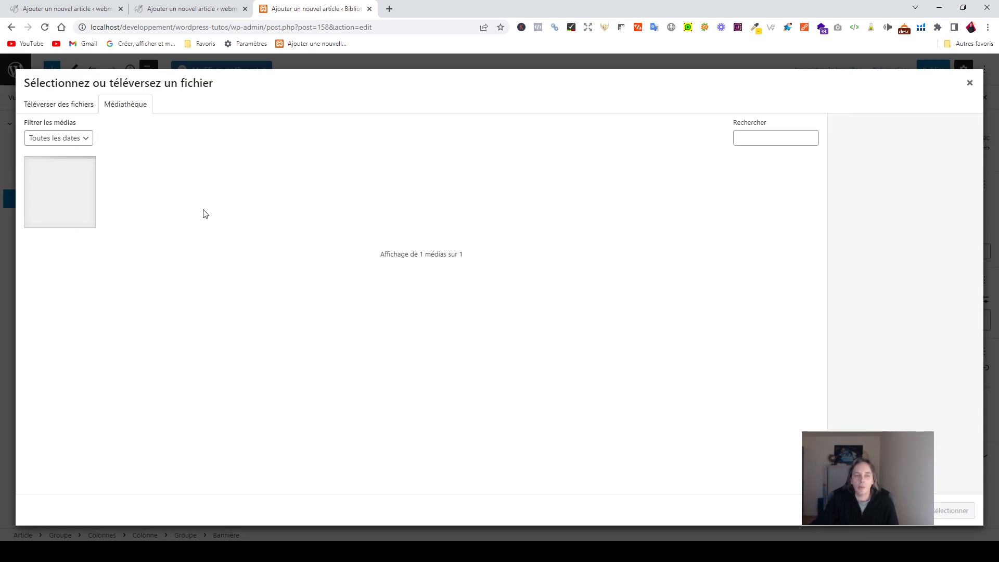
pyautogui.click(95, 221)
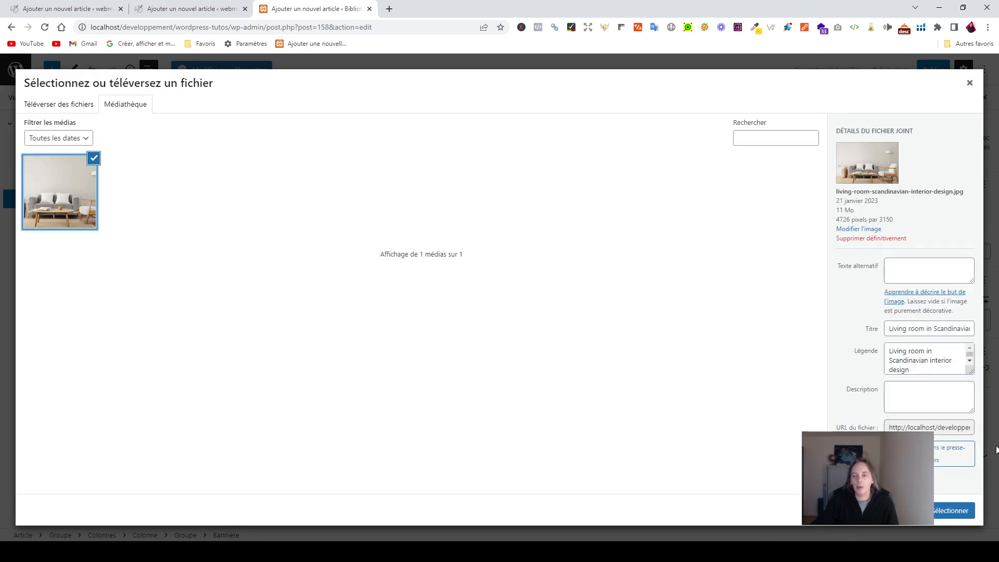
pyautogui.click(949, 510)
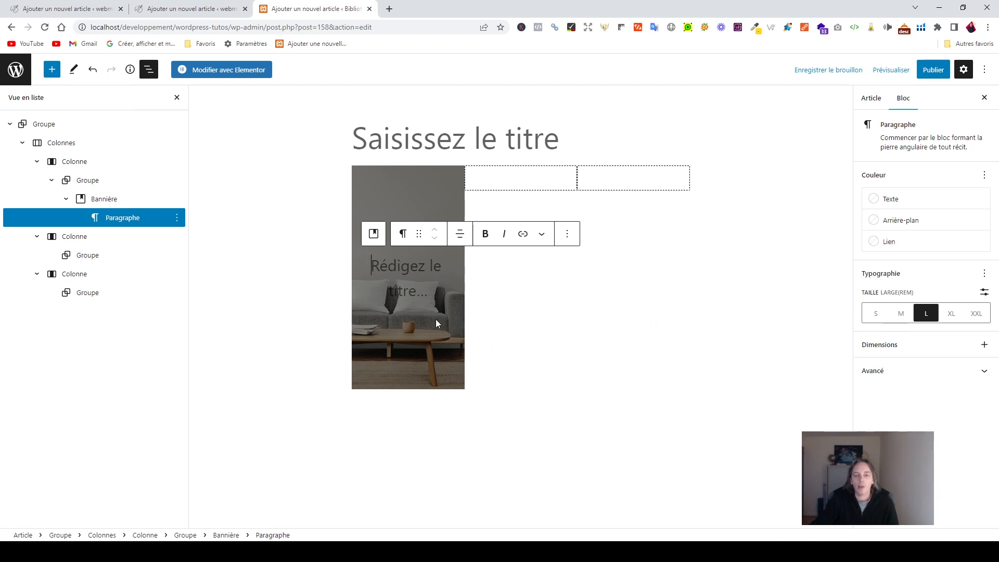
# Step: Set the overlay opacity of the first column's banner to 0
pyautogui.click(436, 337)
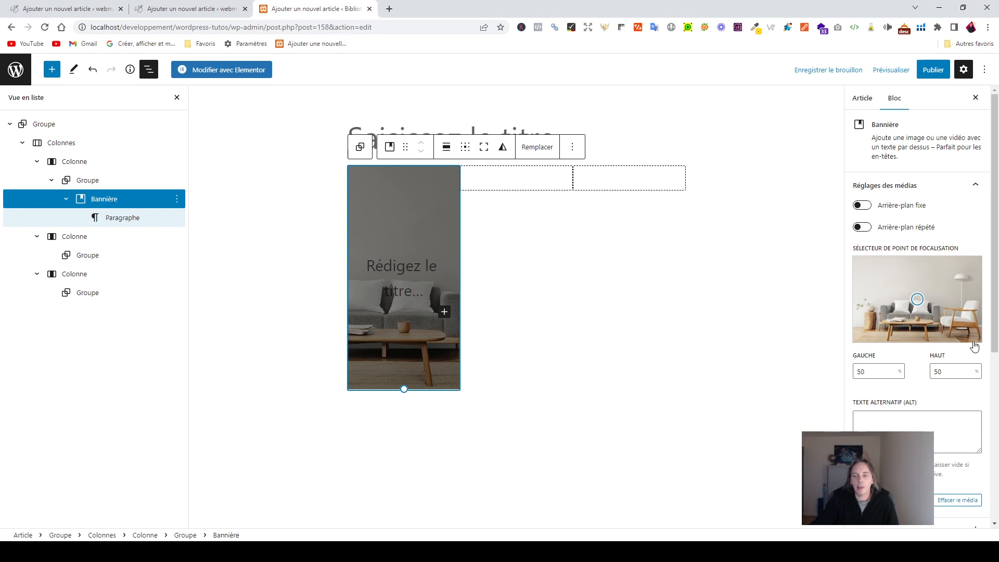
pyautogui.scroll(-5, 971, 343)
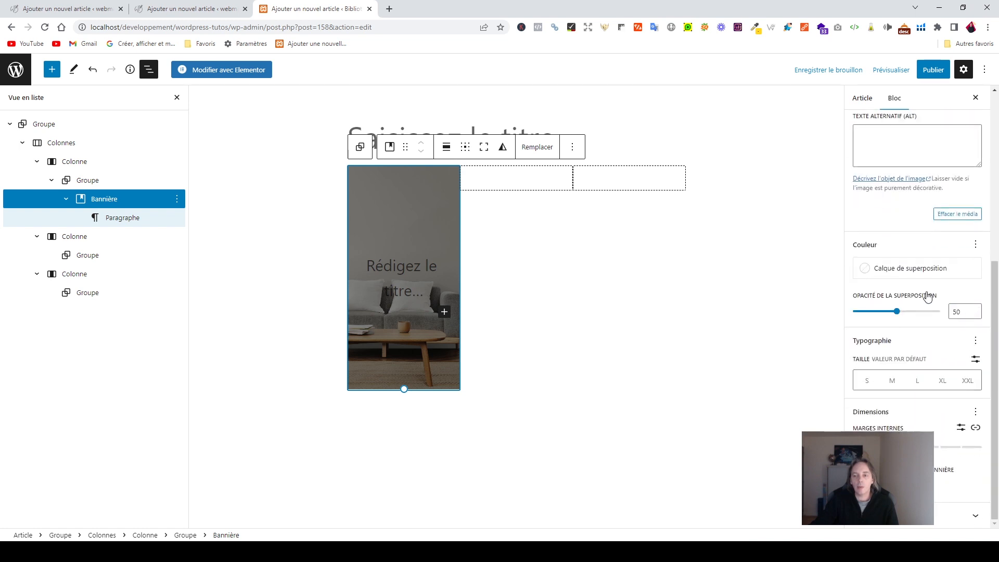
pyautogui.click(897, 312)
pyautogui.moveTo(897, 312); pyautogui.dragTo(820, 317)
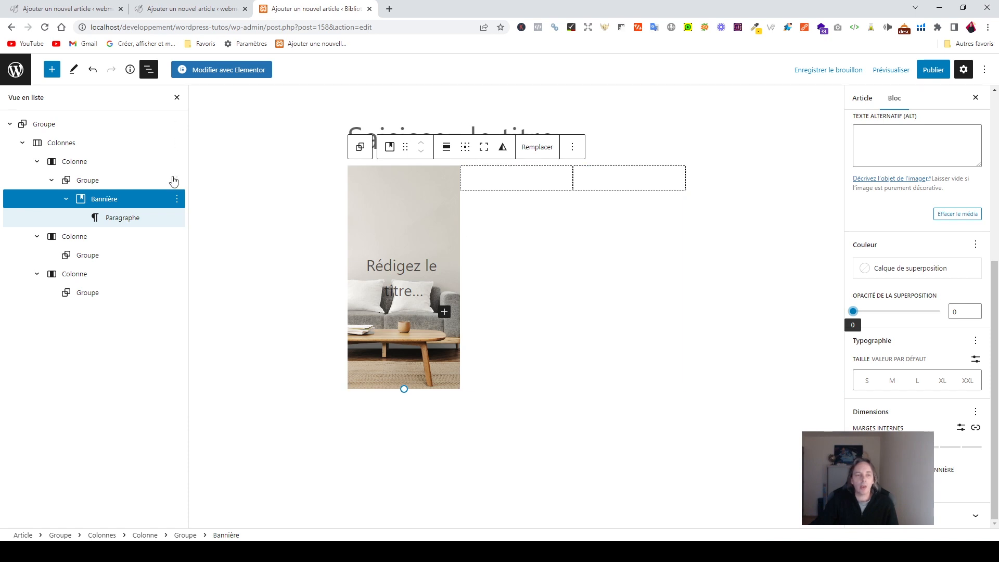
# Step: Insert a Bannière block in the second column's group using living-room-scandinavian-interior-design.jpg from the media library
pyautogui.click(518, 179)
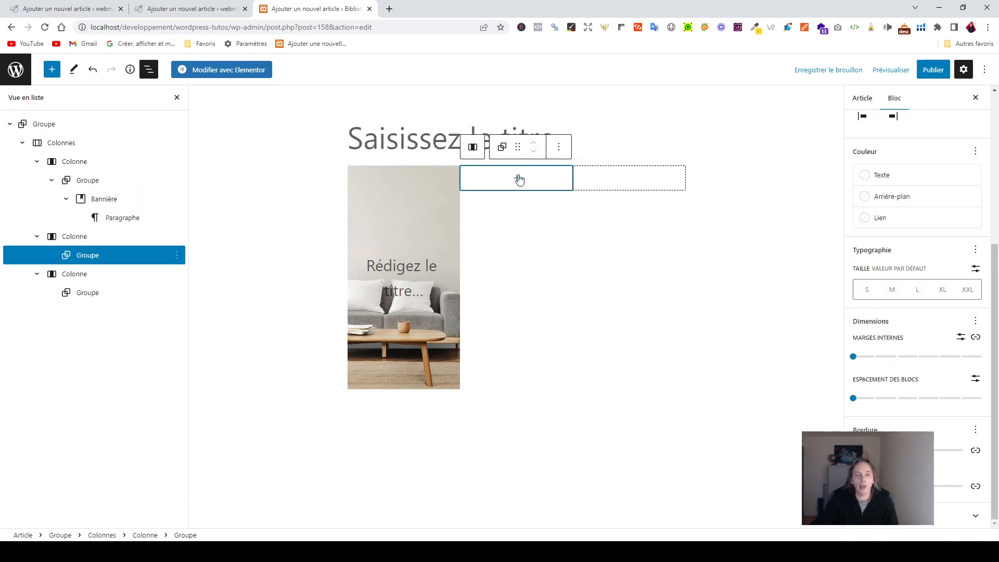
pyautogui.click(518, 181)
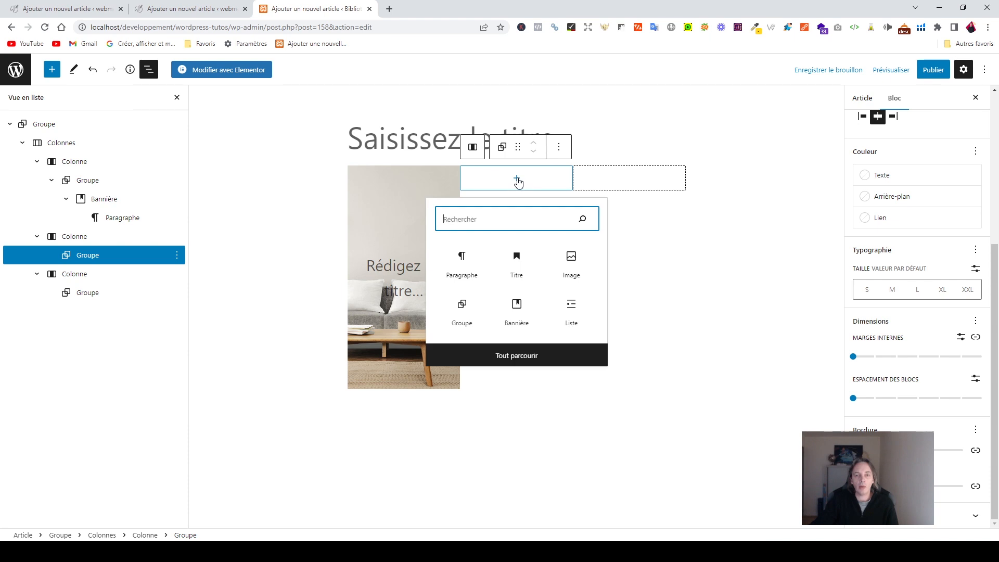
pyautogui.click(518, 309)
pyautogui.click(507, 230)
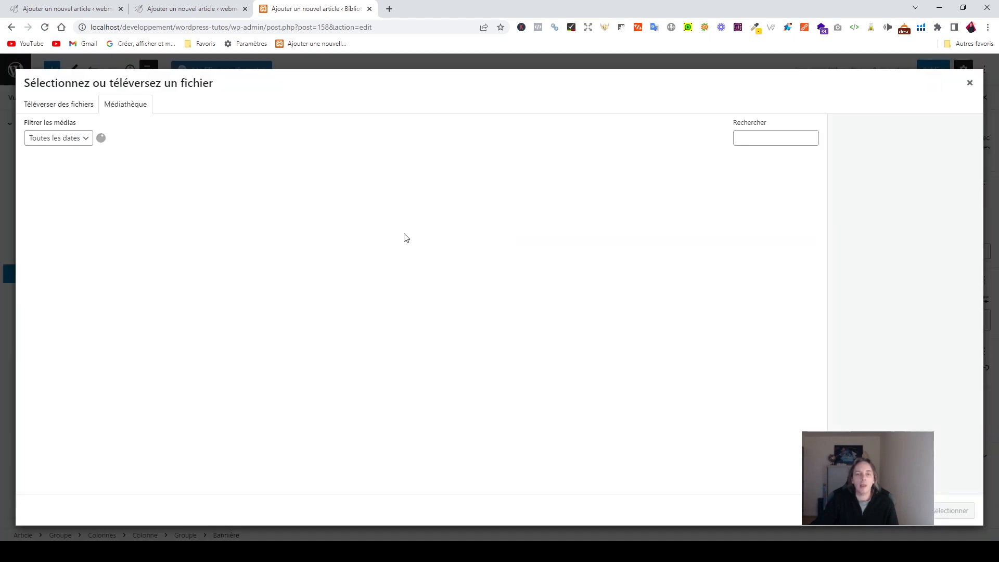
pyautogui.click(96, 189)
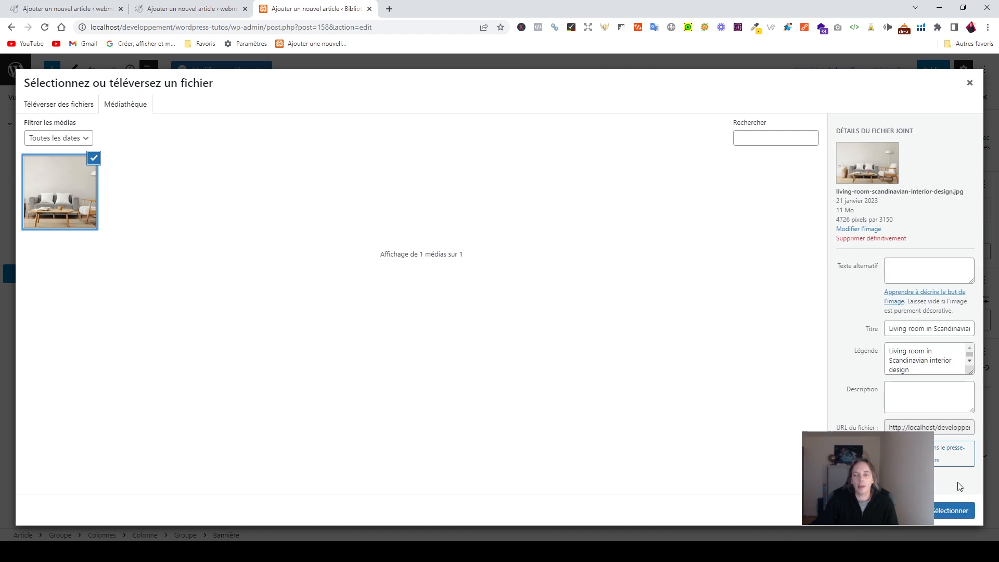
pyautogui.click(950, 511)
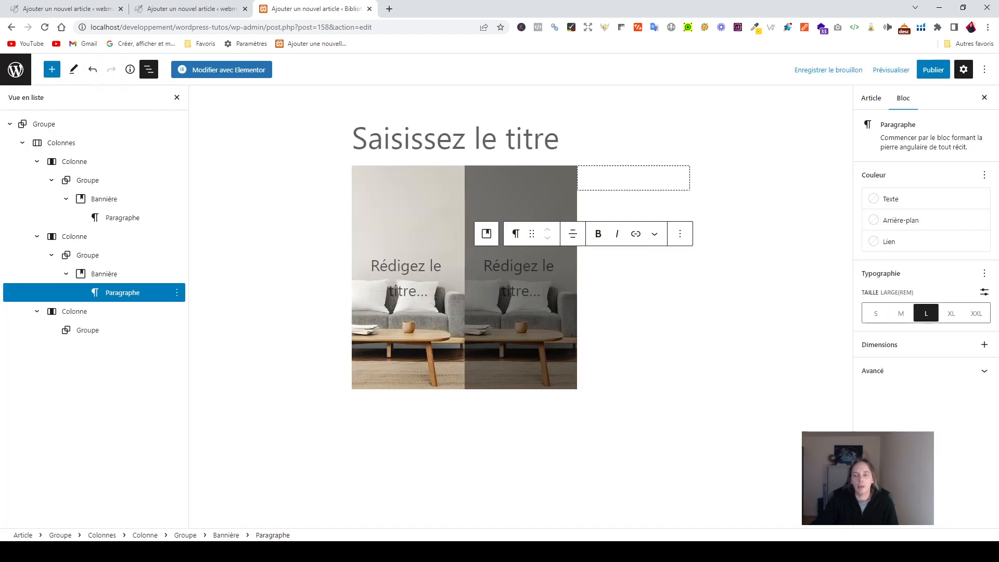
# Step: Set the overlay opacity of the second column's banner to 0
pyautogui.click(545, 326)
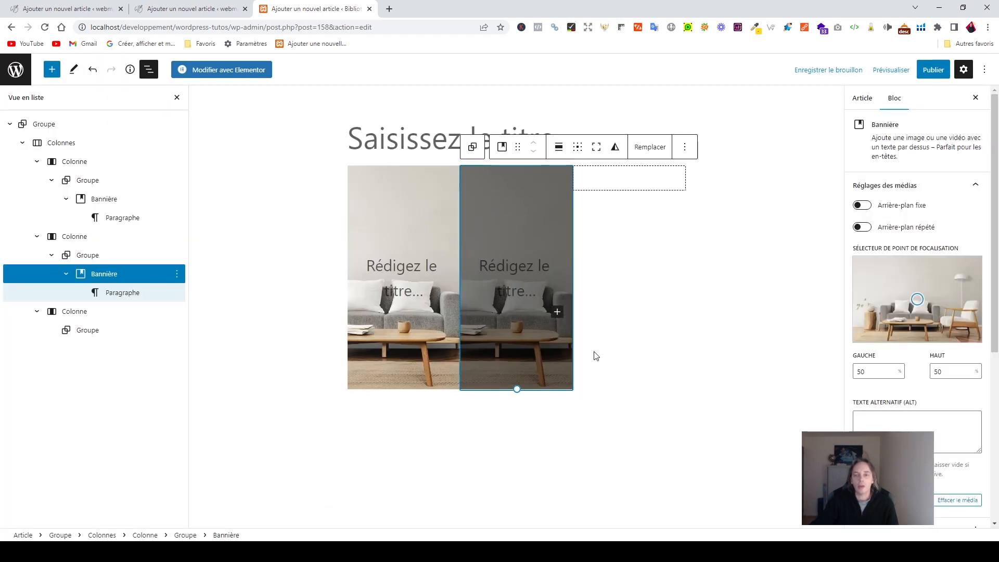
pyautogui.scroll(-5, 963, 404)
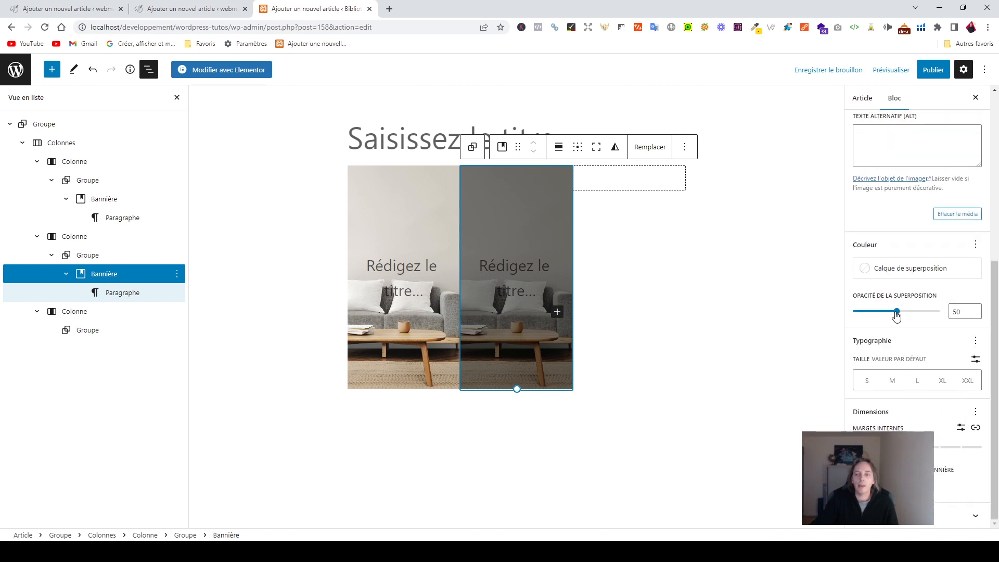
pyautogui.moveTo(896, 311); pyautogui.dragTo(836, 315)
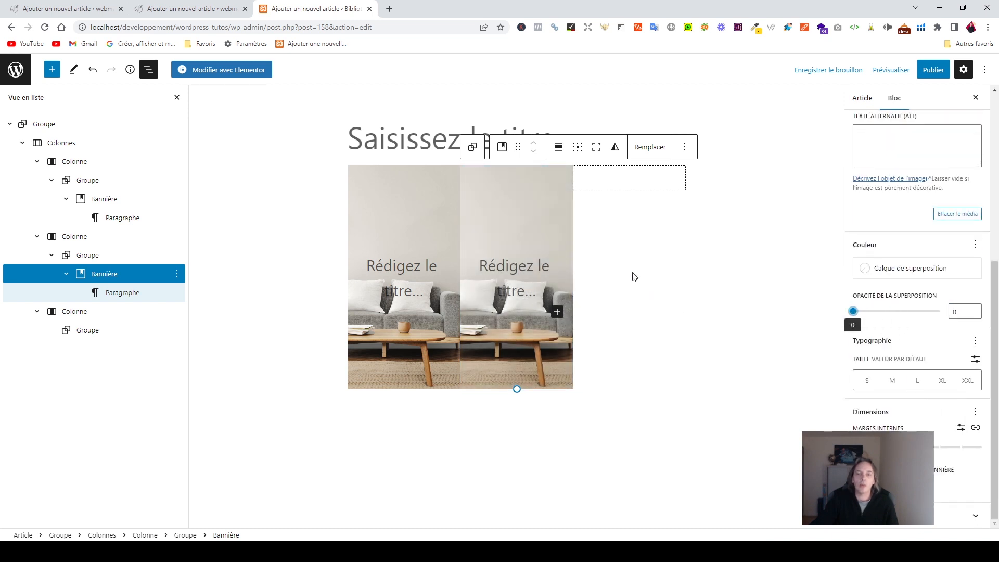
# Step: Insert a Bannière block in the third column's group using the living-room image from the media library
pyautogui.click(620, 182)
pyautogui.click(631, 179)
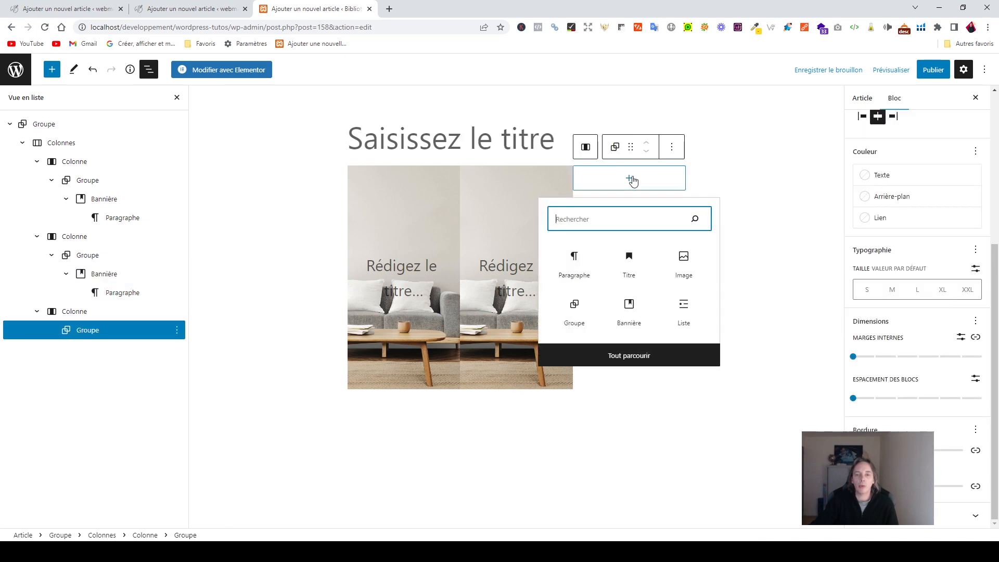
pyautogui.click(630, 307)
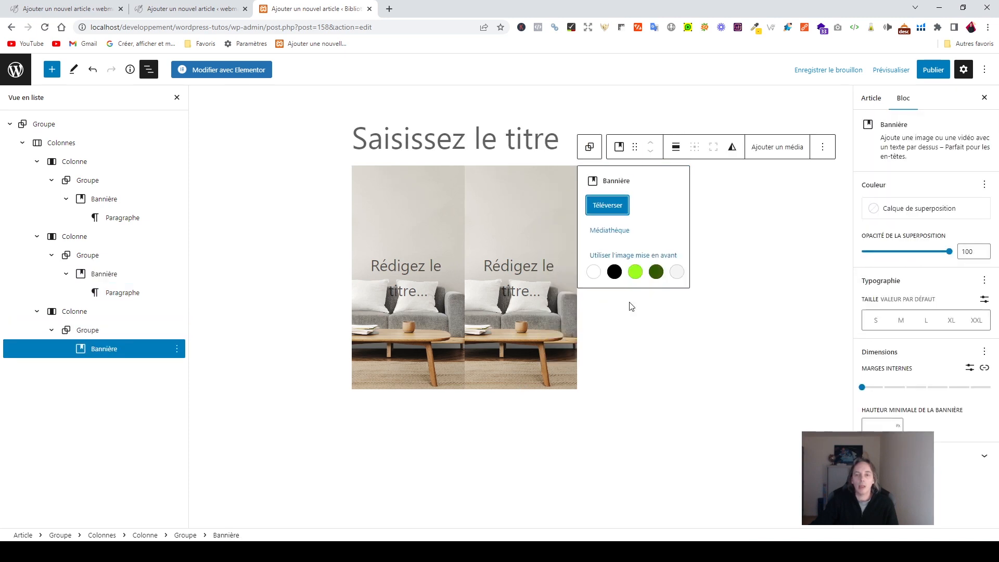
pyautogui.click(608, 231)
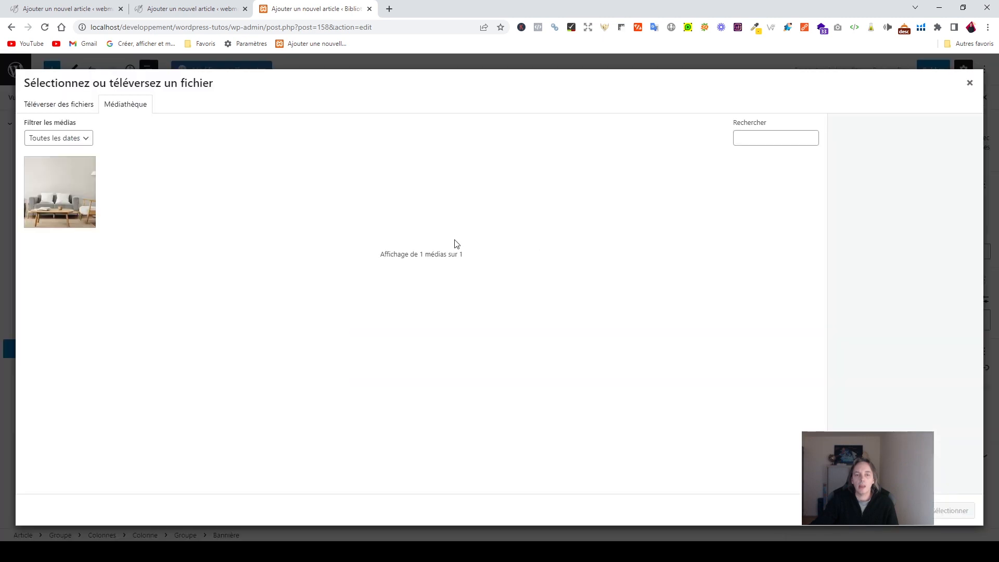
pyautogui.click(49, 202)
pyautogui.click(949, 510)
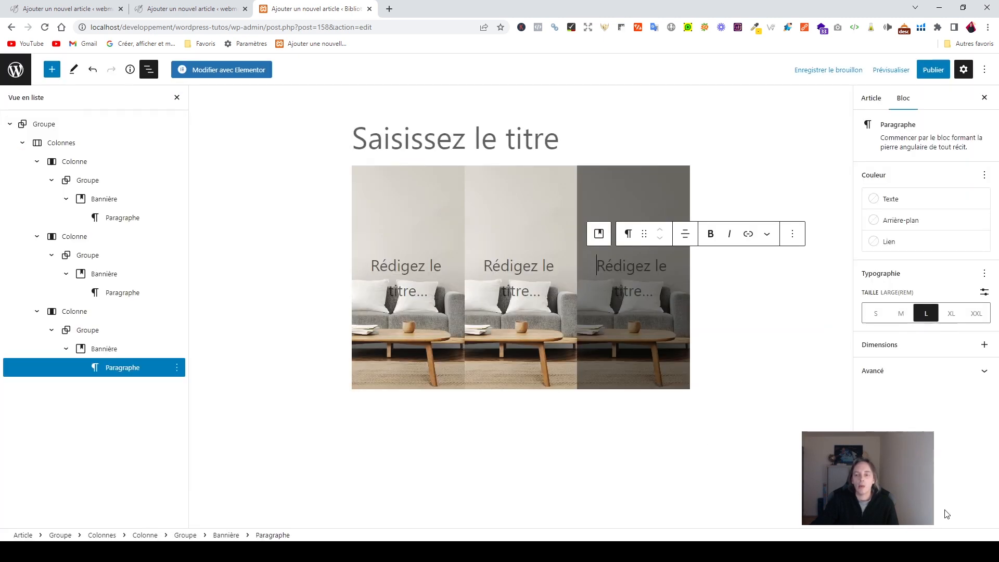
# Step: Set the overlay opacity of the third column's banner to 0
pyautogui.click(662, 358)
pyautogui.scroll(-5, 890, 430)
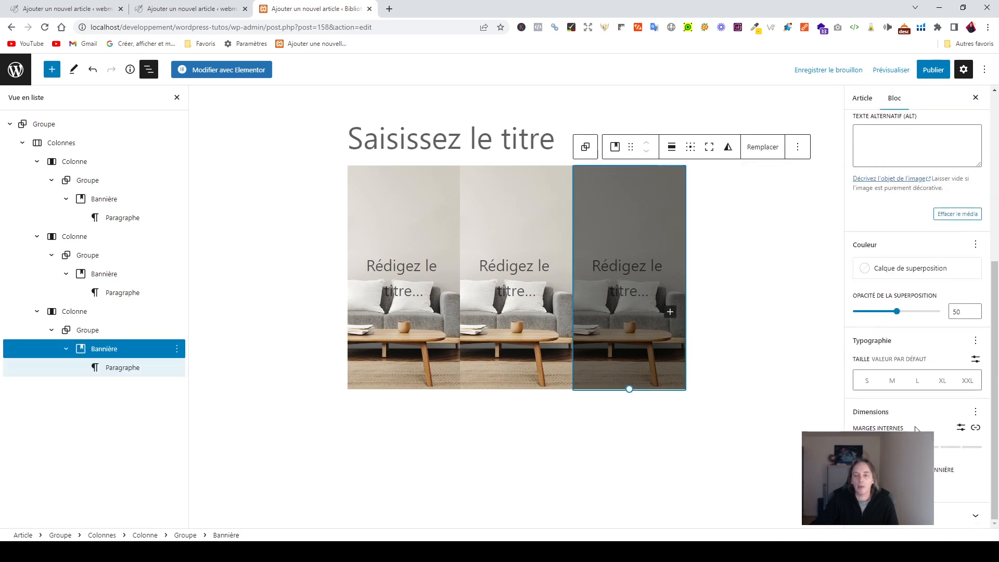
pyautogui.moveTo(896, 312); pyautogui.dragTo(836, 318)
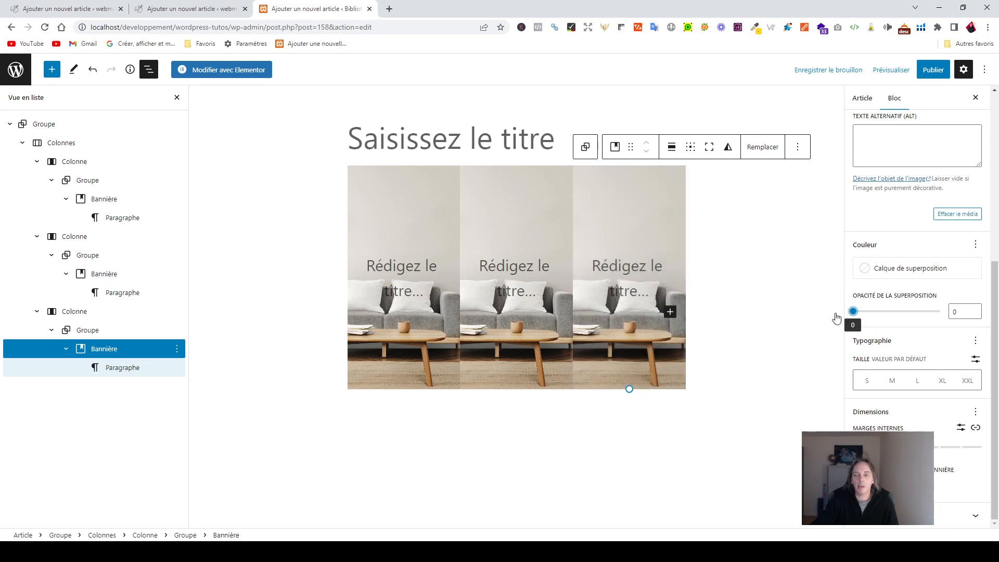
pyautogui.click(659, 449)
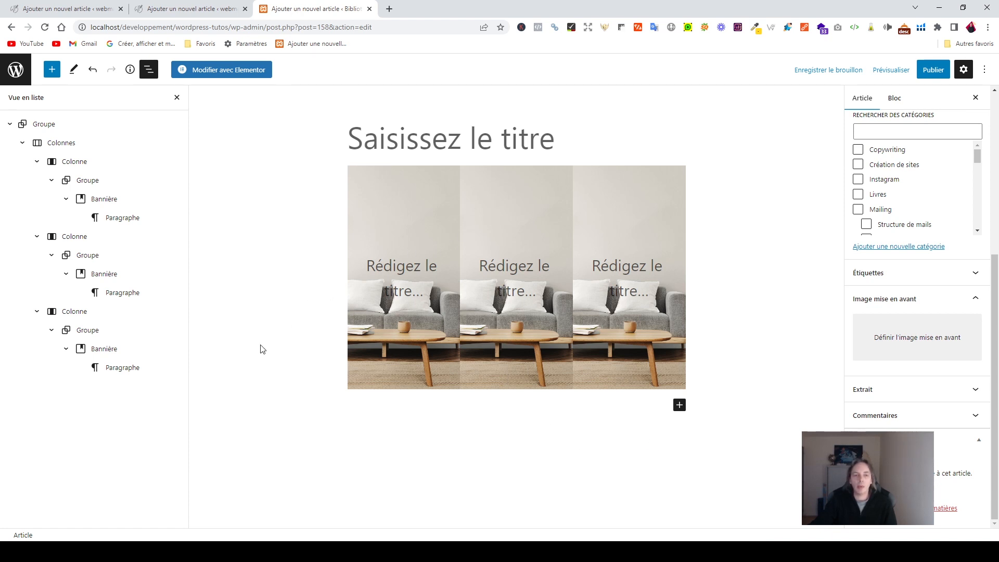
# Step: Widen the Colonnes block beyond the default content width with its alignment setting
pyautogui.click(63, 146)
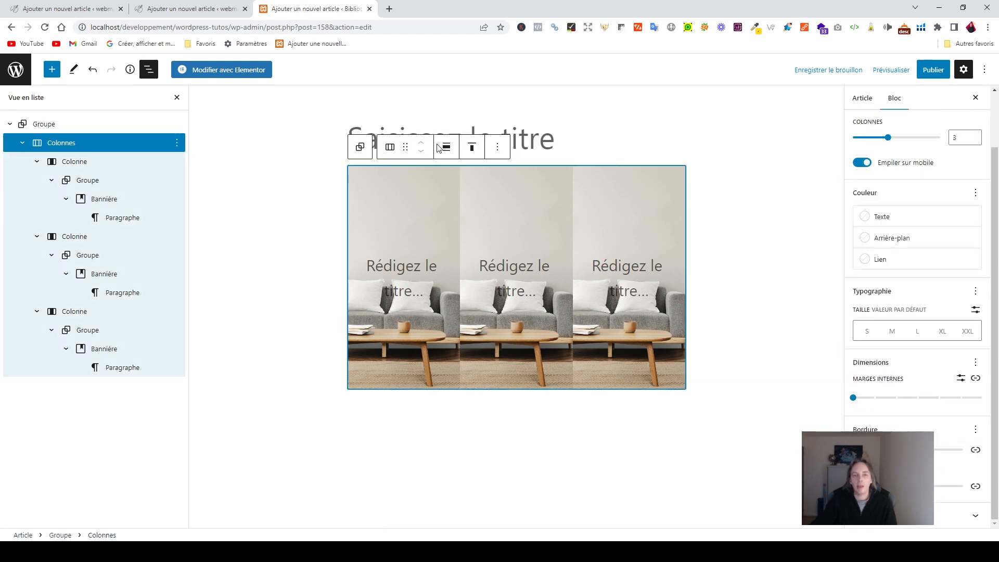
pyautogui.click(439, 147)
pyautogui.click(488, 209)
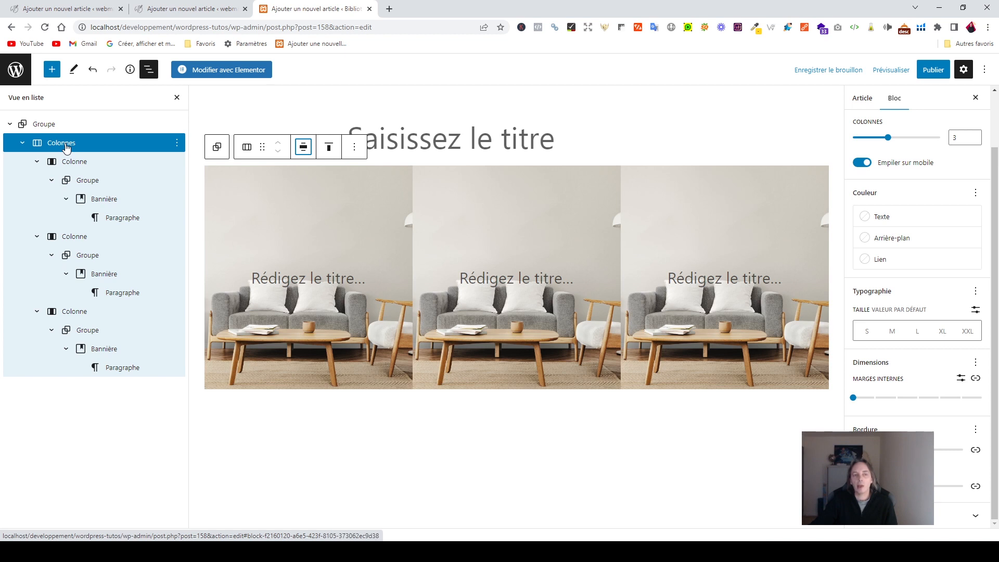
# Step: Set the first column's inner margins (Marges internes) to a custom value of 10 on all sides
pyautogui.click(73, 162)
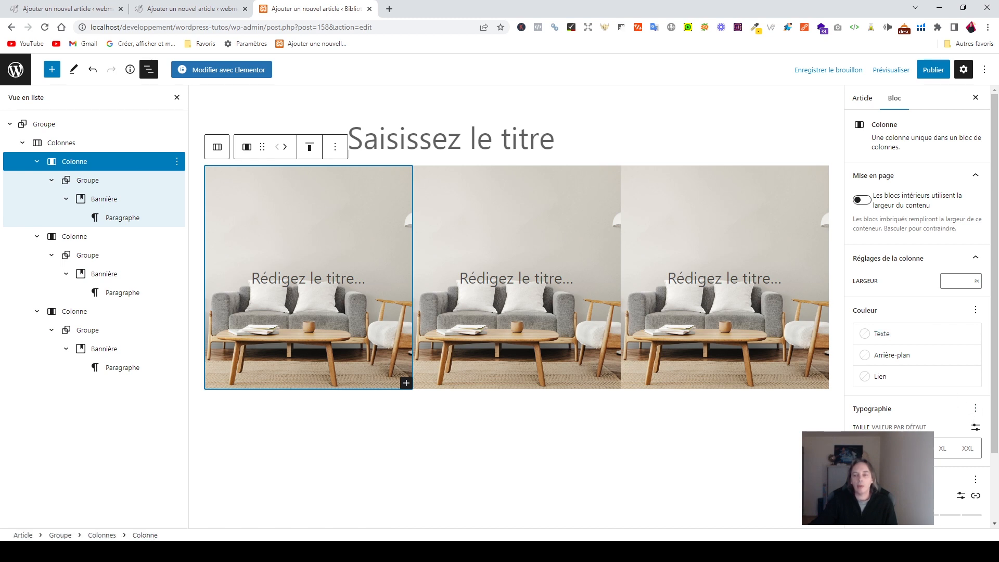
pyautogui.scroll(-2, 973, 411)
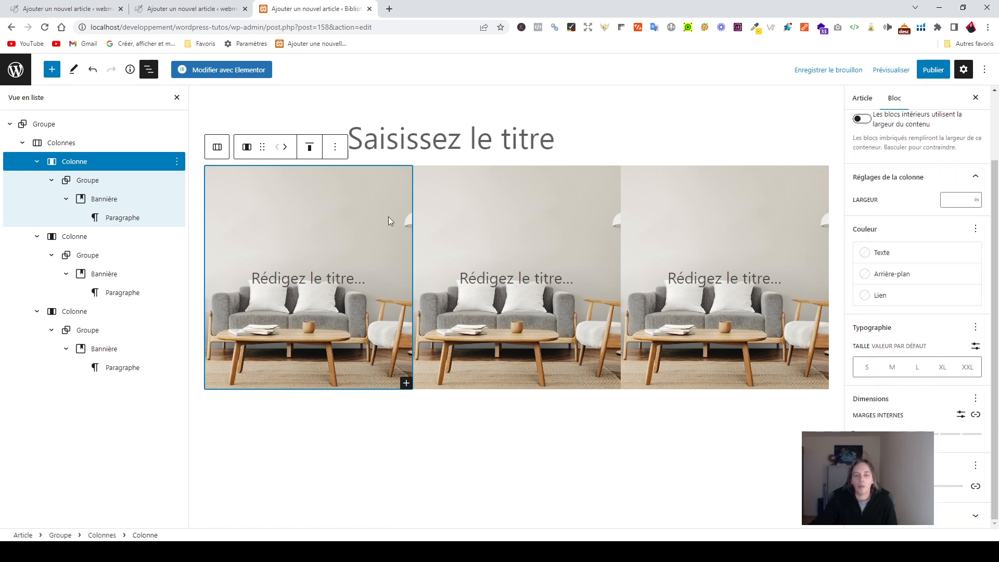
pyautogui.click(976, 416)
pyautogui.scroll(-3, 895, 415)
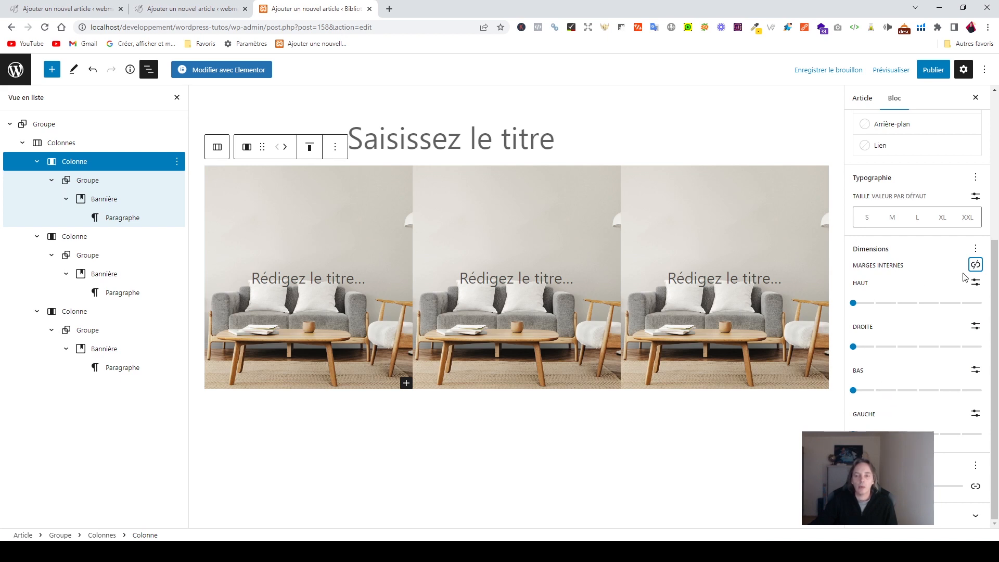
pyautogui.click(976, 266)
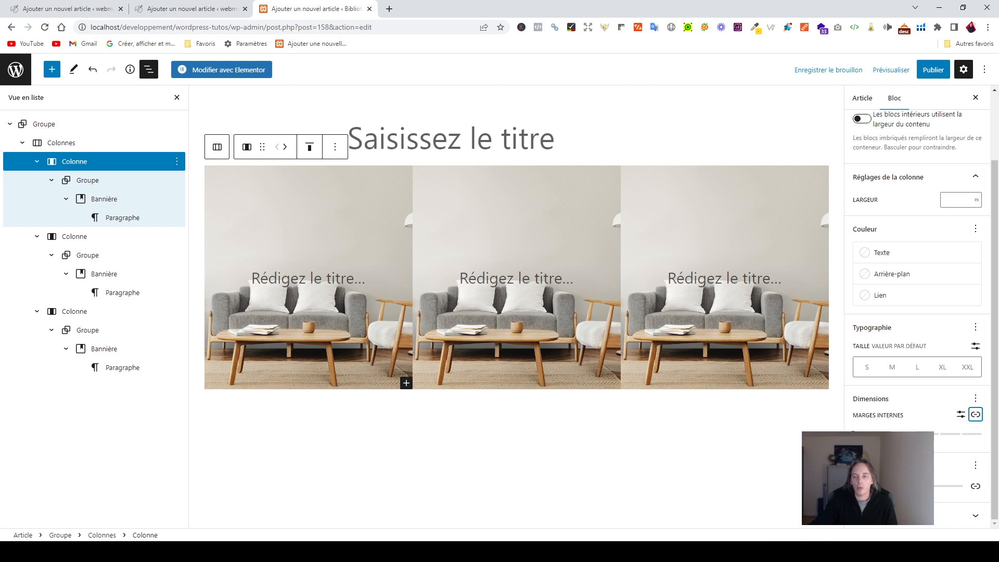
pyautogui.click(960, 416)
pyautogui.click(879, 434)
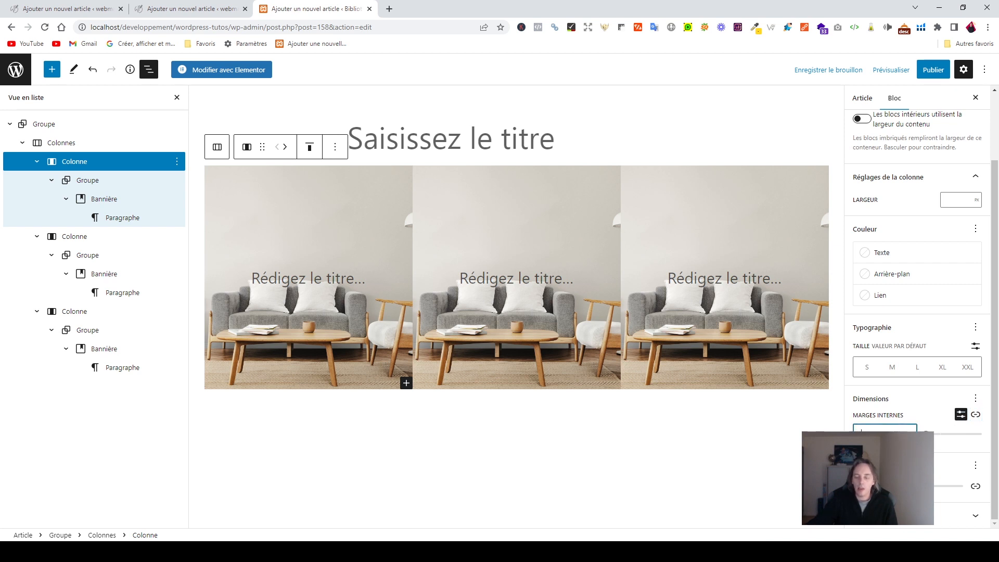
pyautogui.write('10')
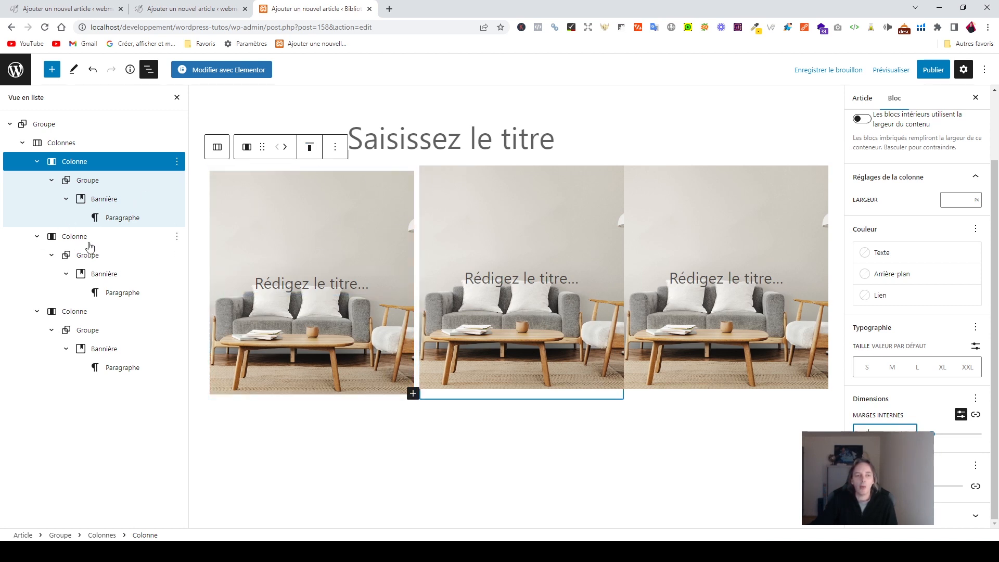
# Step: Set the second column's inner margins to a custom value of 10 on all sides
pyautogui.click(80, 237)
pyautogui.scroll(-2, 926, 393)
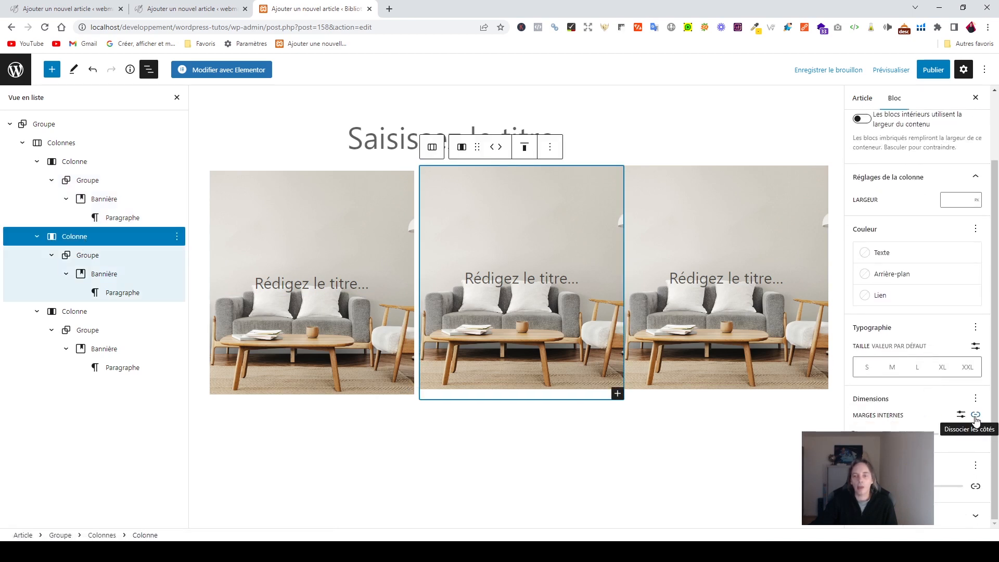
pyautogui.click(975, 415)
pyautogui.click(976, 415)
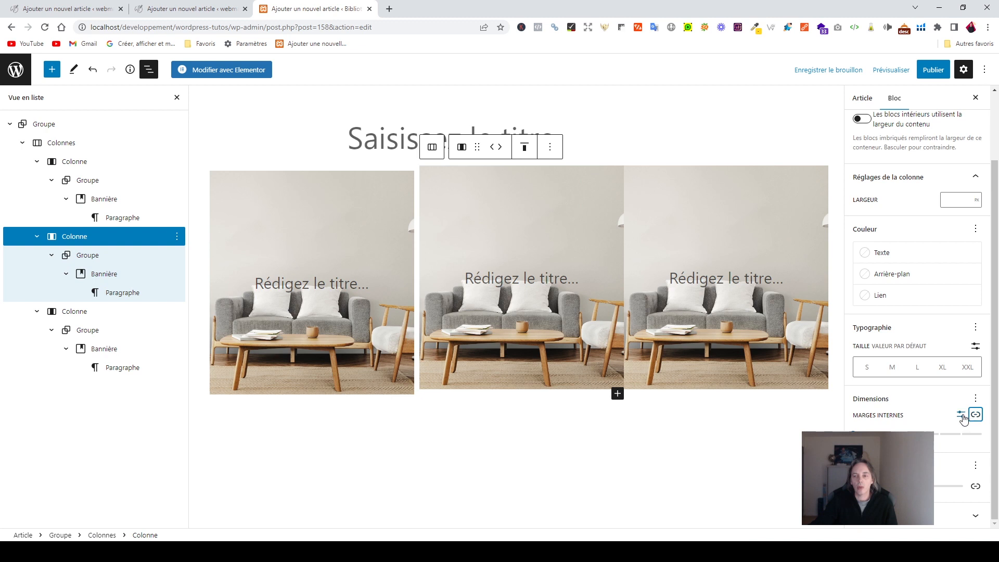
pyautogui.click(961, 415)
pyautogui.click(861, 434)
pyautogui.write('10')
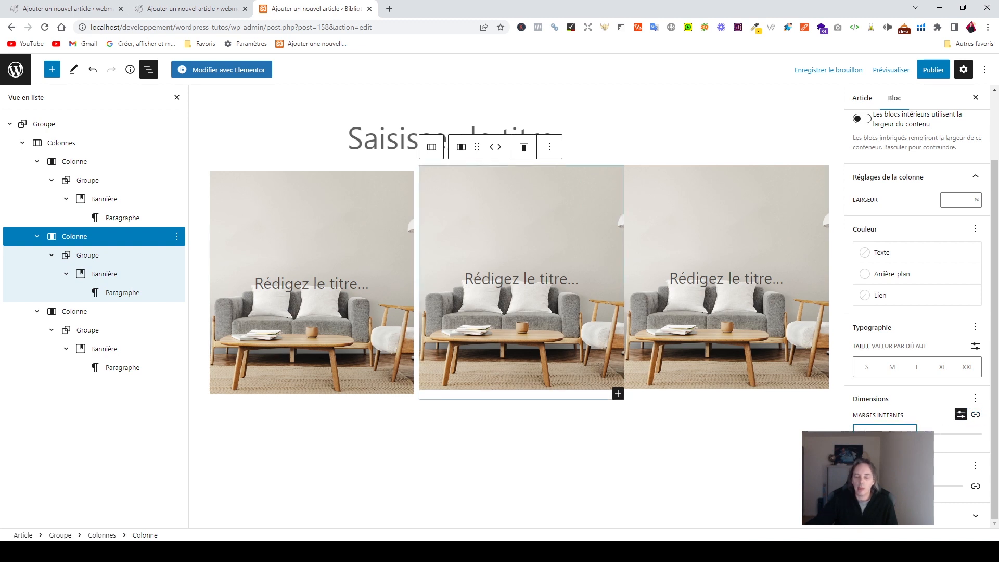
# Step: Give the third column the same custom inner margins as the other two columns
pyautogui.click(68, 311)
pyautogui.scroll(-2, 936, 372)
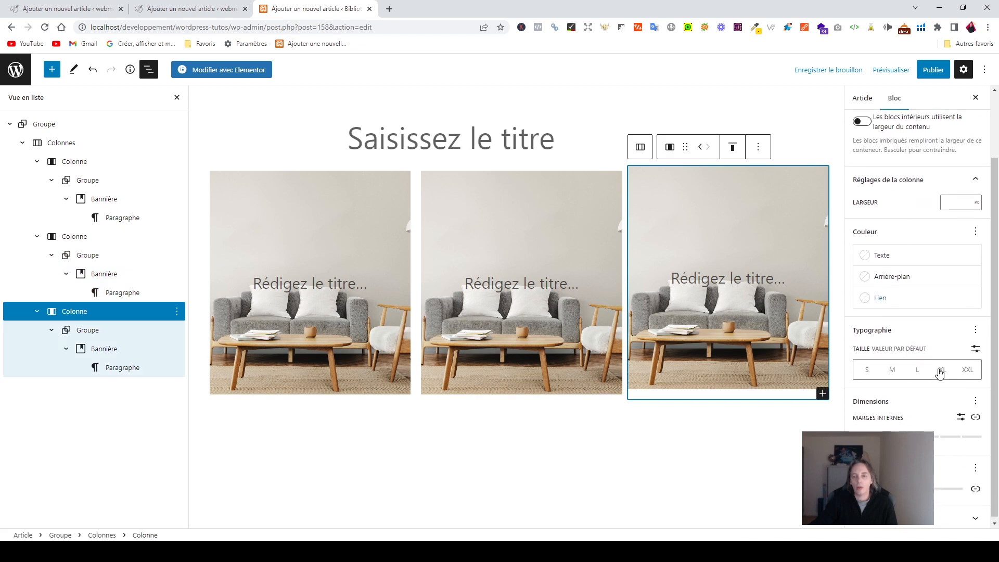
pyautogui.click(961, 414)
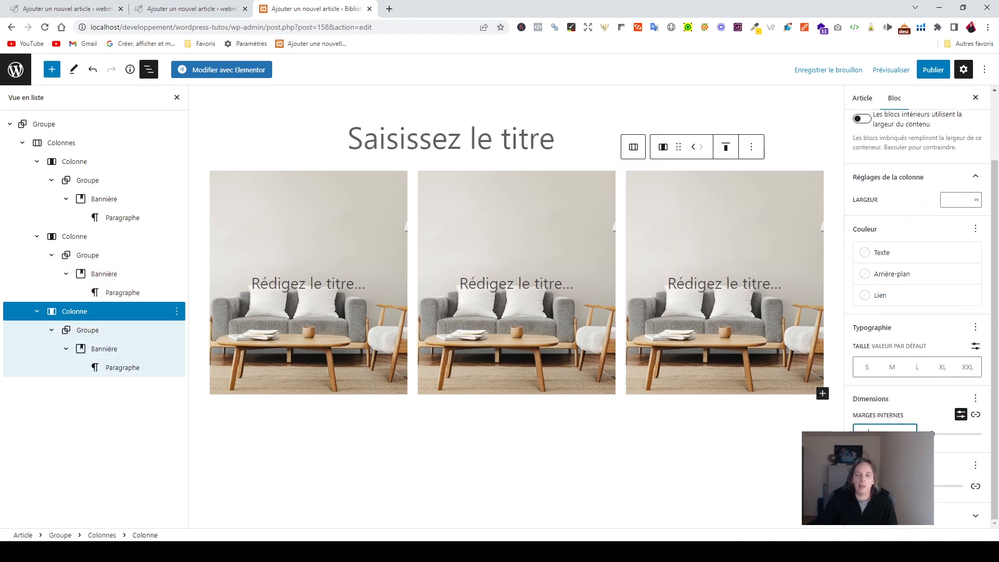
pyautogui.click(387, 454)
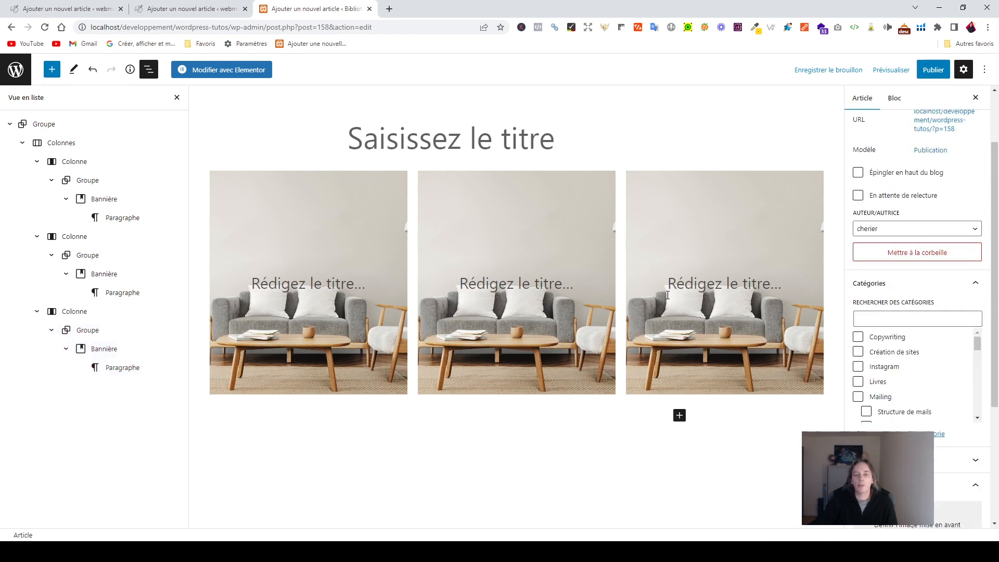
# Step: Resize the three banners to different heights: the first about 342 px, the second slightly taller and the third the tallest
pyautogui.click(310, 301)
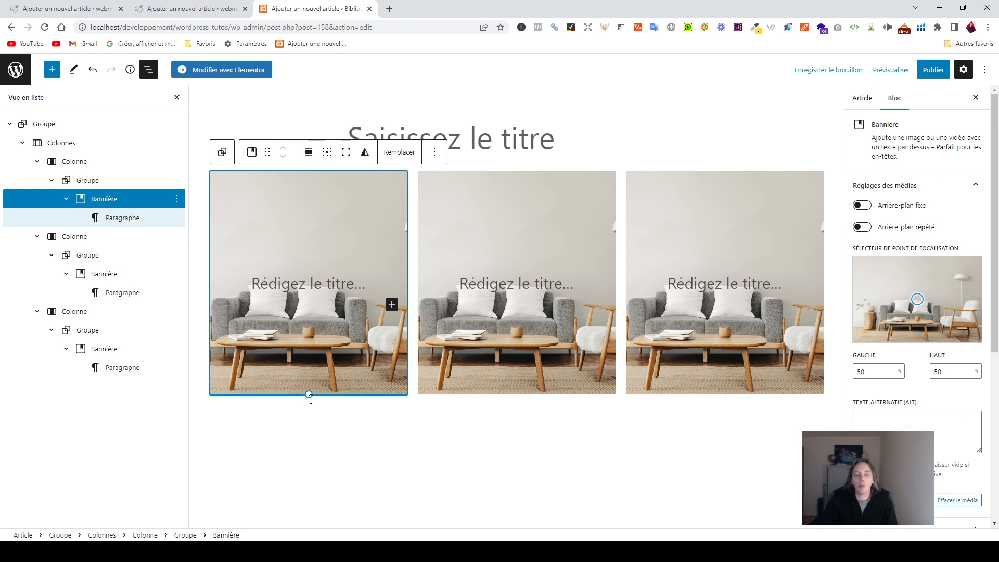
pyautogui.moveTo(310, 395); pyautogui.dragTo(320, 316)
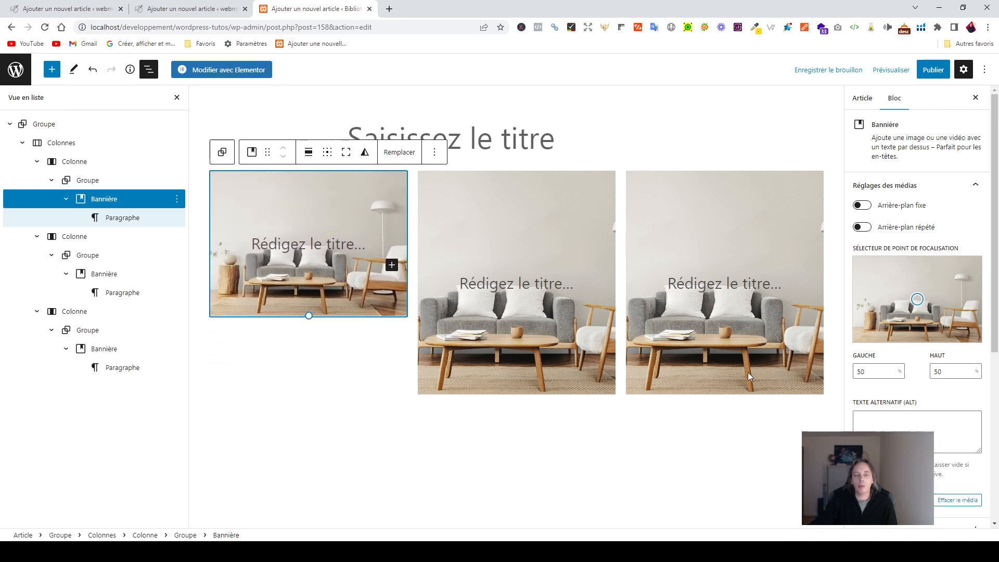
pyautogui.click(724, 358)
pyautogui.moveTo(725, 393); pyautogui.dragTo(725, 503)
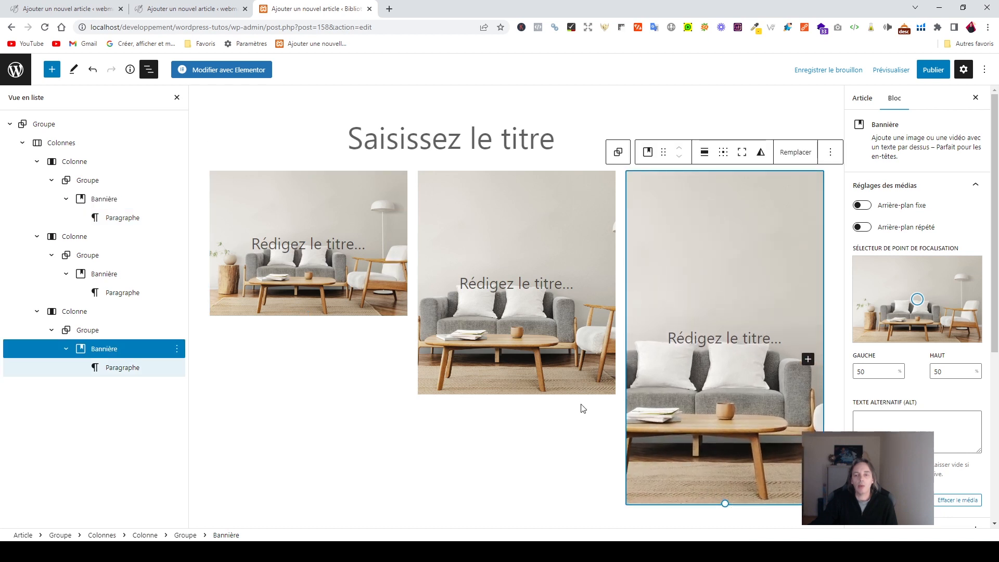
pyautogui.click(530, 367)
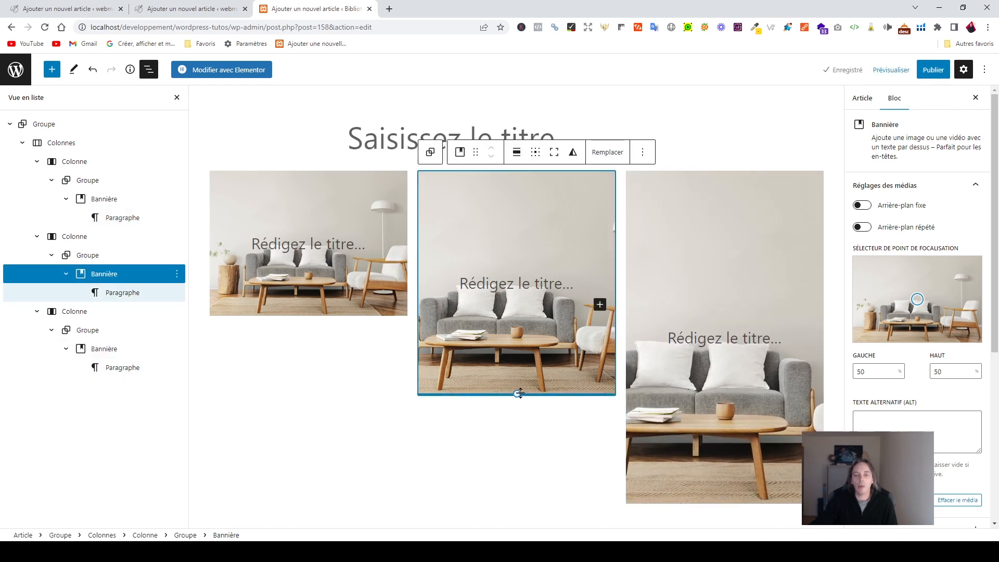
pyautogui.moveTo(517, 394); pyautogui.dragTo(518, 354)
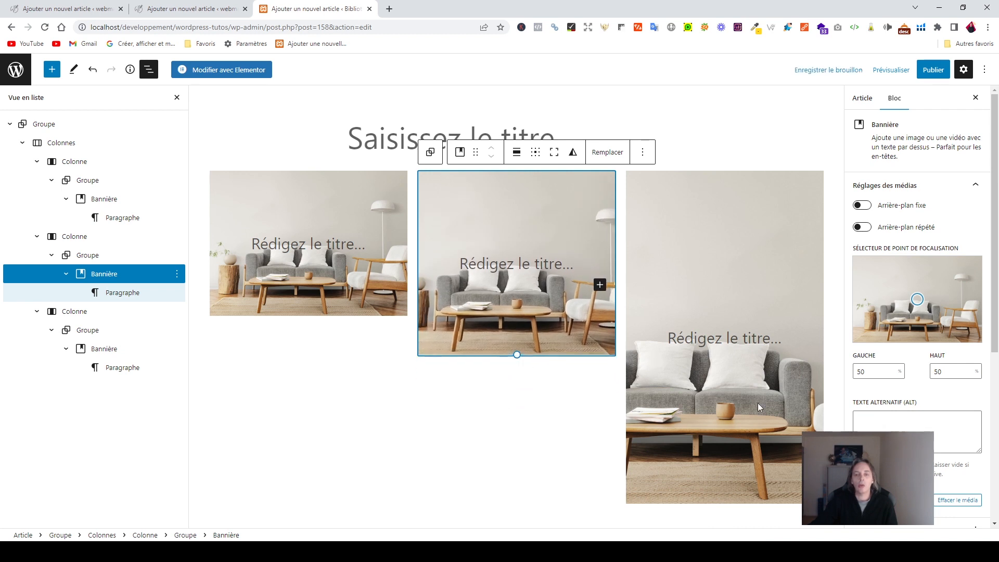
pyautogui.click(323, 298)
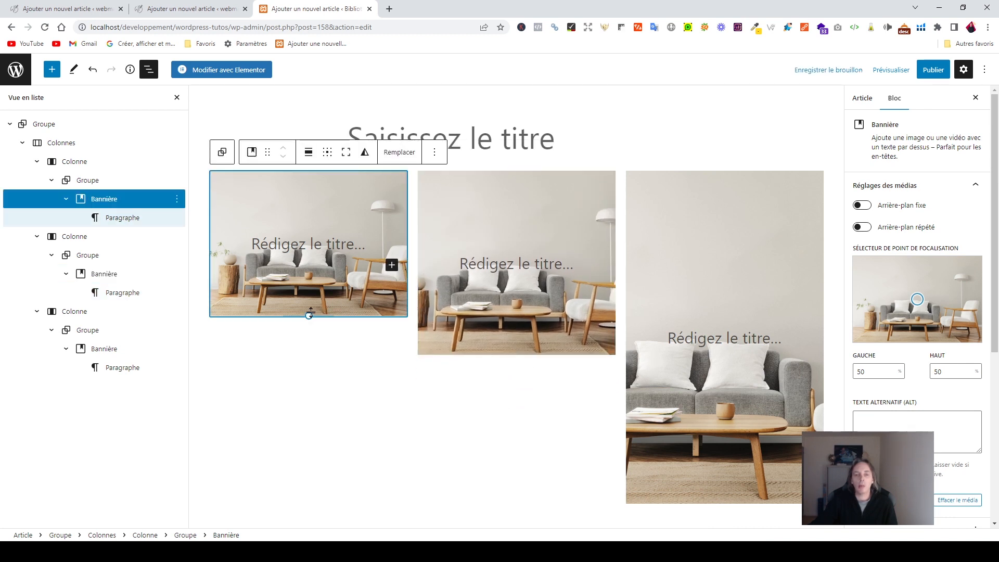
pyautogui.moveTo(310, 313); pyautogui.dragTo(309, 349)
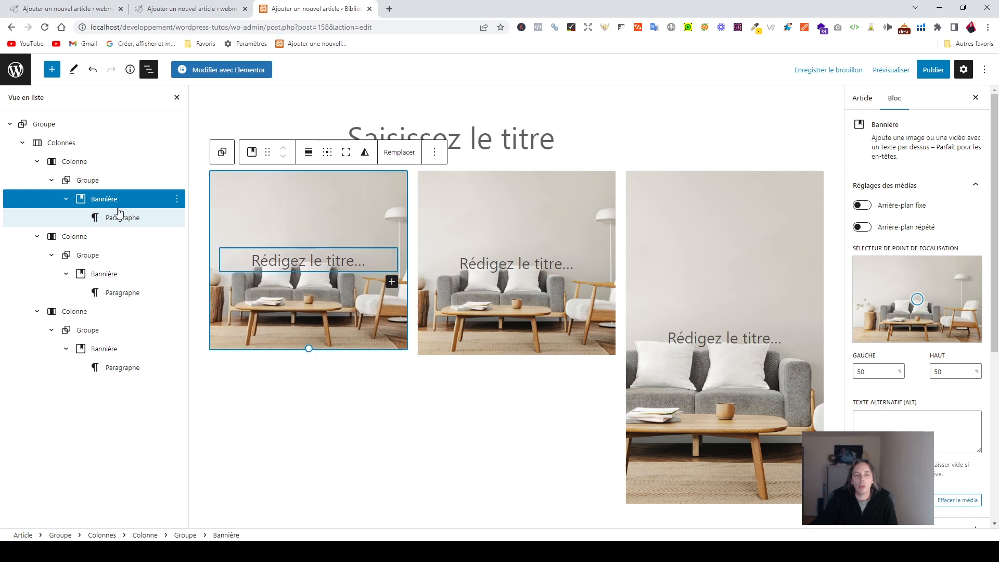
# Step: Align the first column vertically to the middle and shorten the third column's banner, keeping it the tallest
pyautogui.click(74, 161)
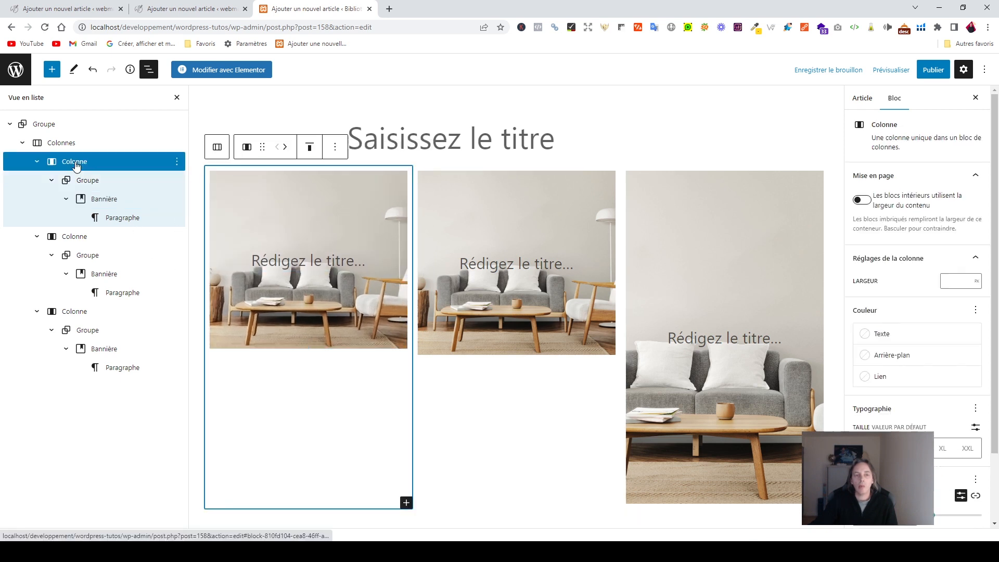
pyautogui.click(310, 147)
pyautogui.click(331, 198)
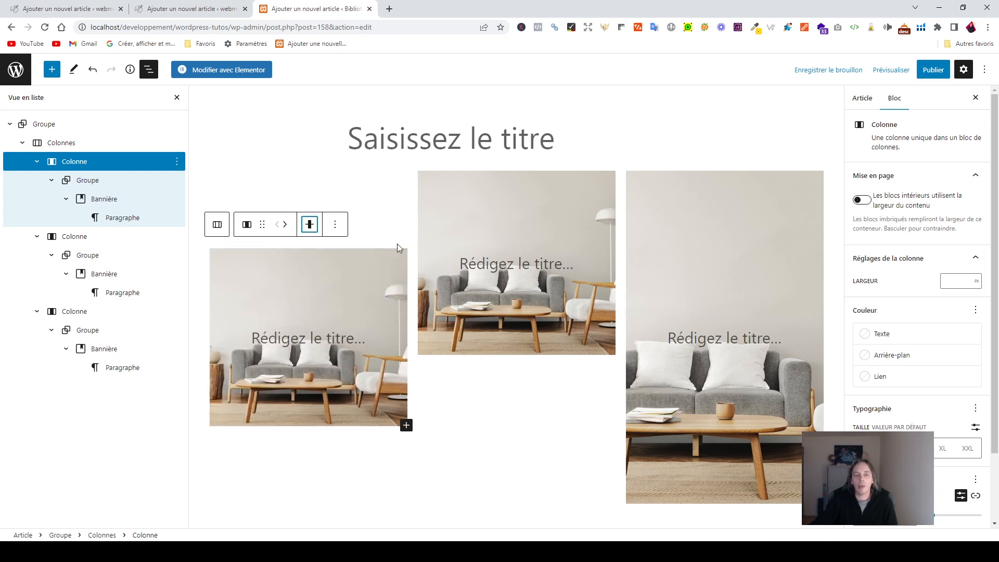
pyautogui.click(712, 398)
pyautogui.moveTo(726, 505); pyautogui.dragTo(726, 436)
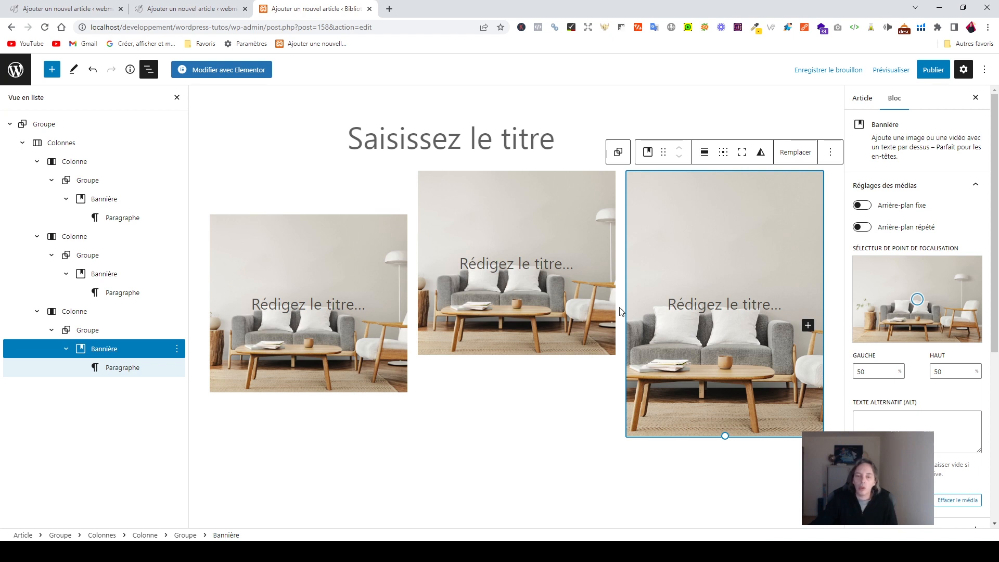
# Step: Turn on the fixed background (Arrière-plan fixe) for the first and second columns' banners
pyautogui.click(311, 238)
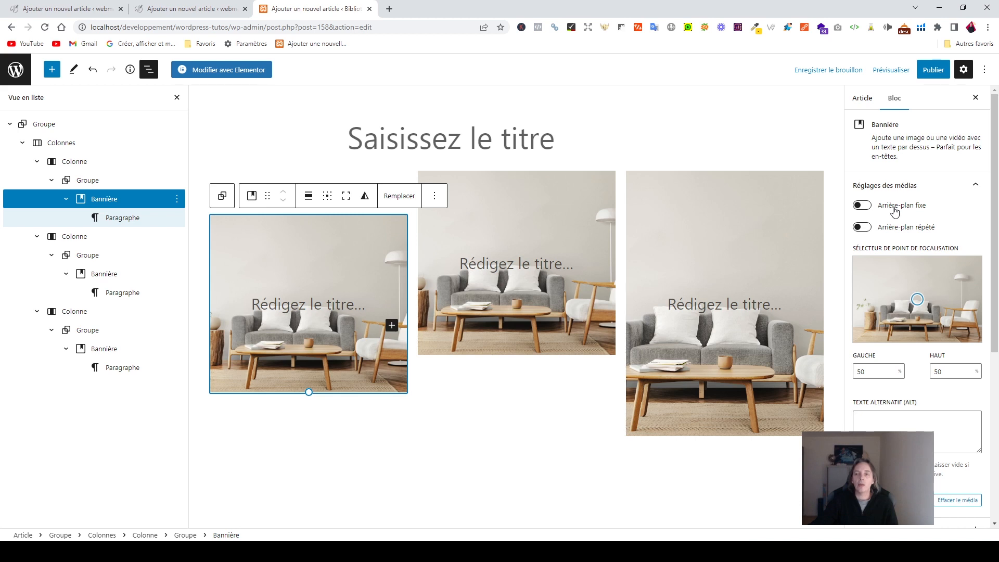
pyautogui.click(861, 206)
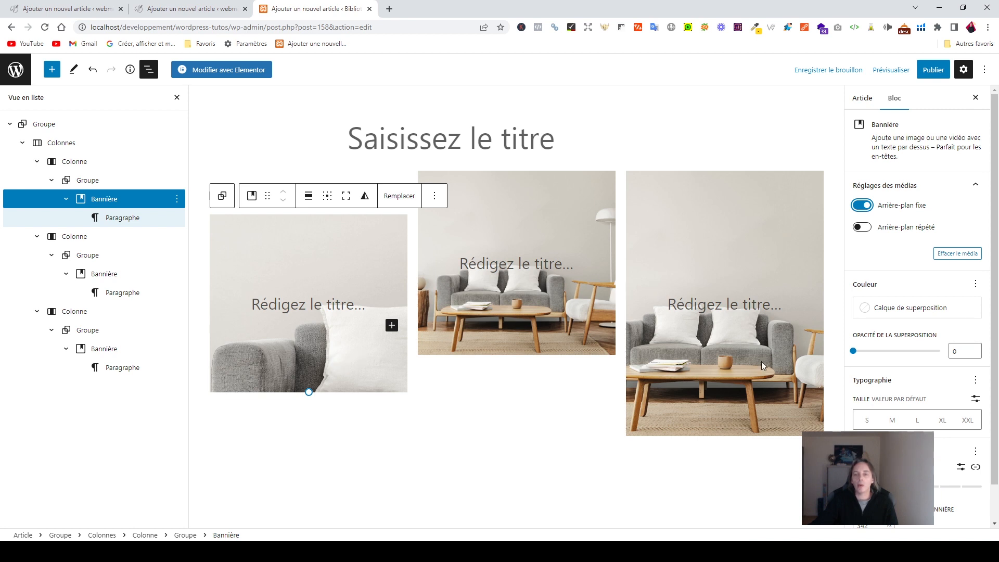
pyautogui.click(499, 333)
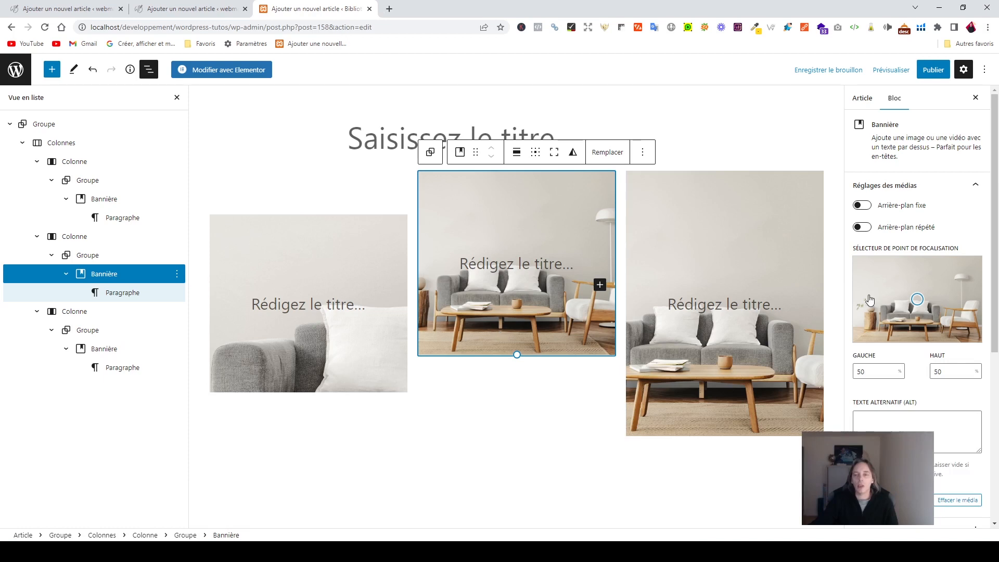
pyautogui.click(861, 206)
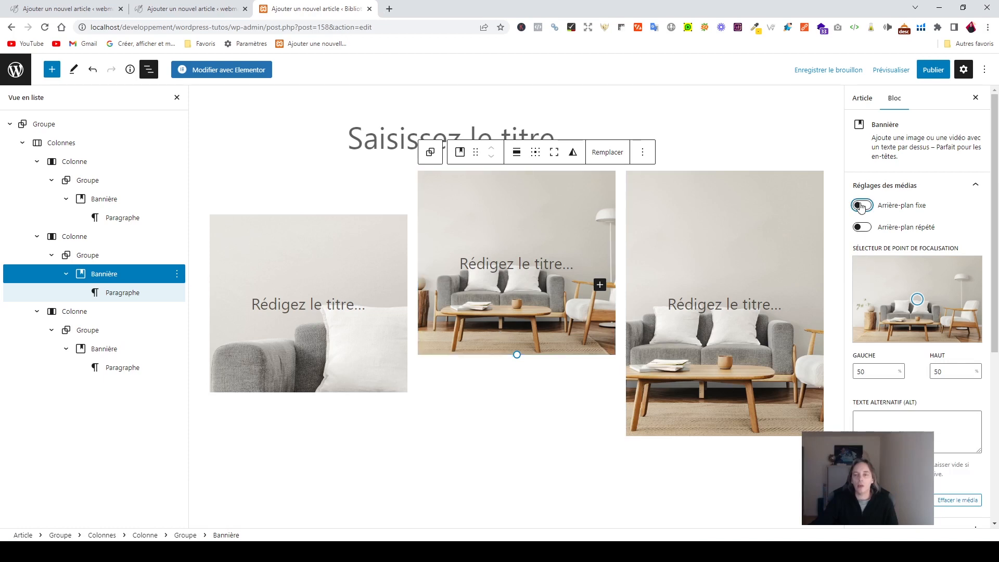
# Step: Turn on the fixed background (Arrière-plan fixe) for the third column's banner
pyautogui.click(690, 381)
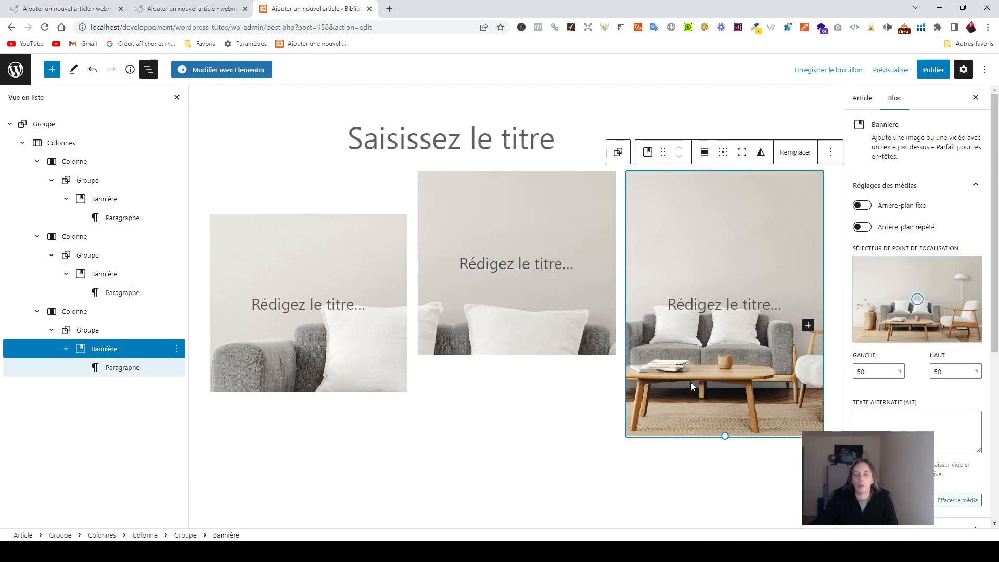
pyautogui.click(867, 206)
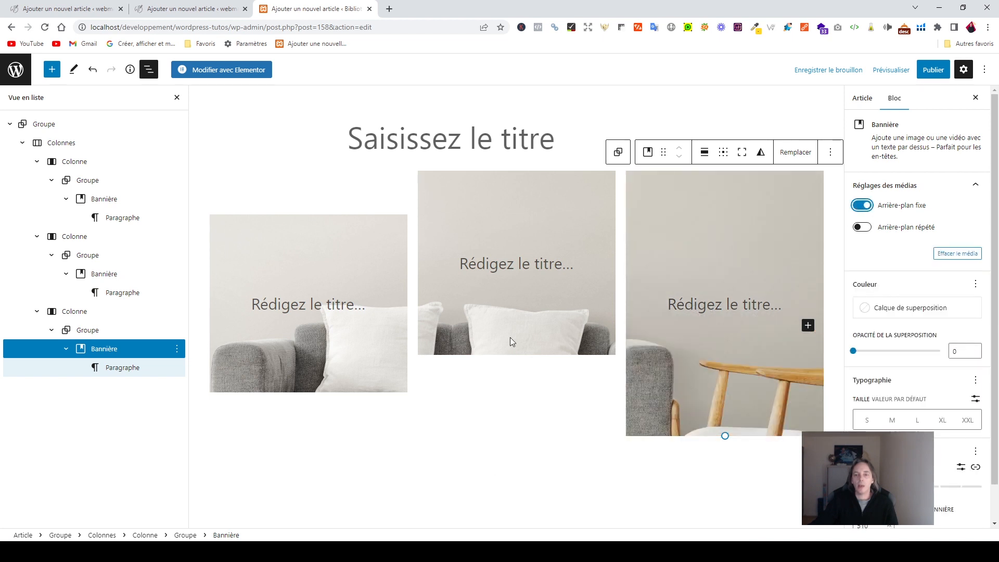
# Step: Align the first column vertically to the top
pyautogui.click(386, 267)
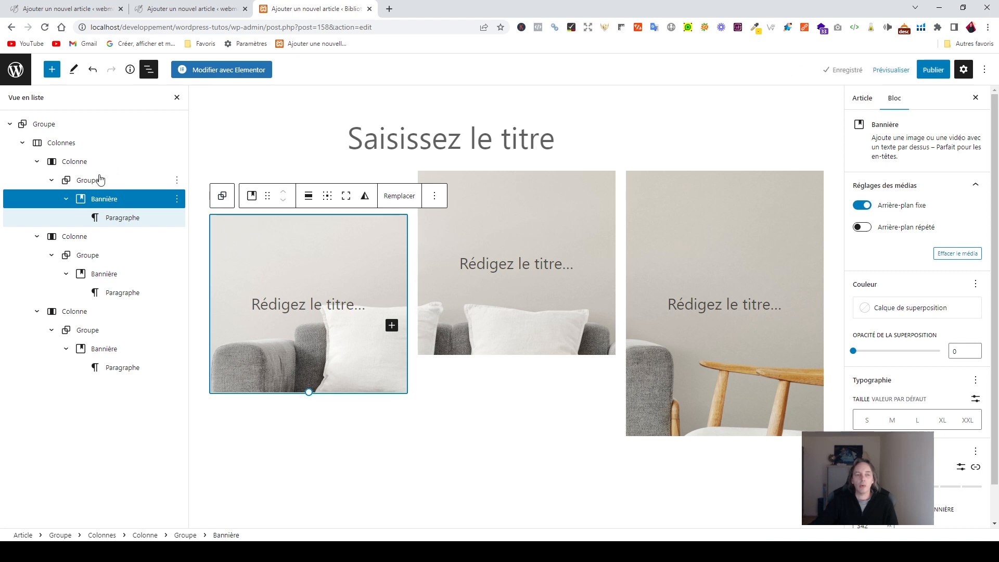
pyautogui.click(80, 165)
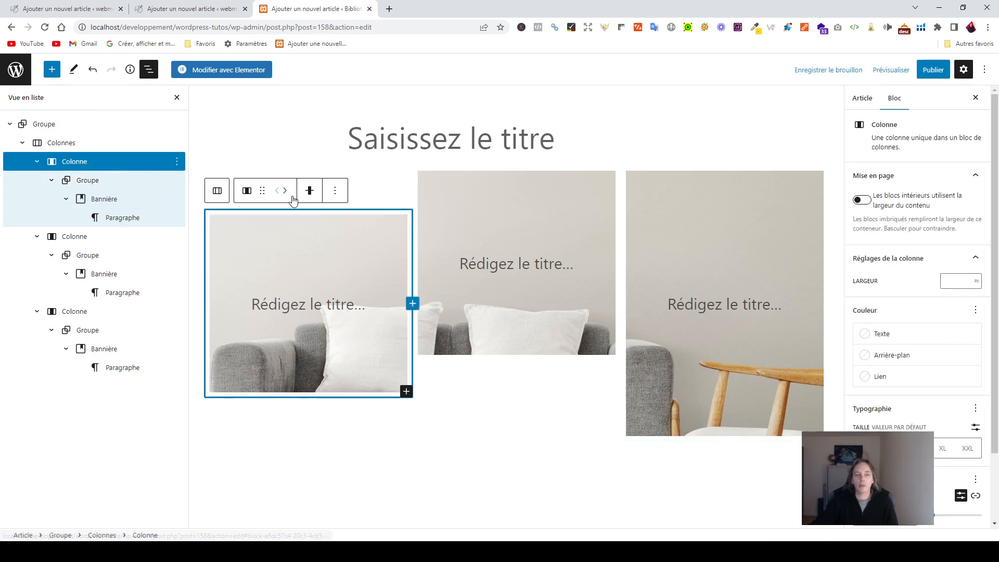
pyautogui.click(310, 190)
pyautogui.click(311, 223)
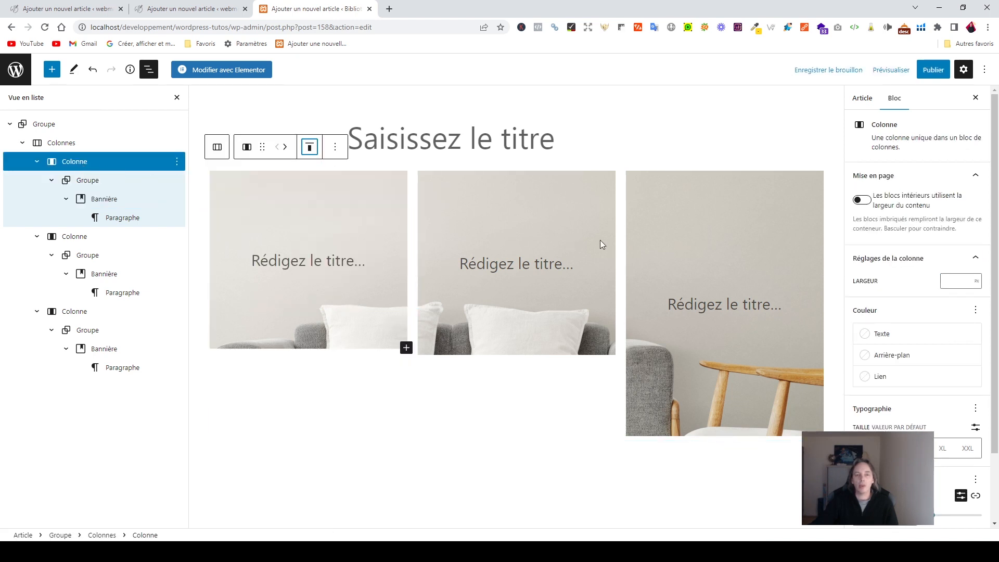
# Step: Shorten the second and third columns' banners to roughly the height of the first column's banner
pyautogui.click(493, 320)
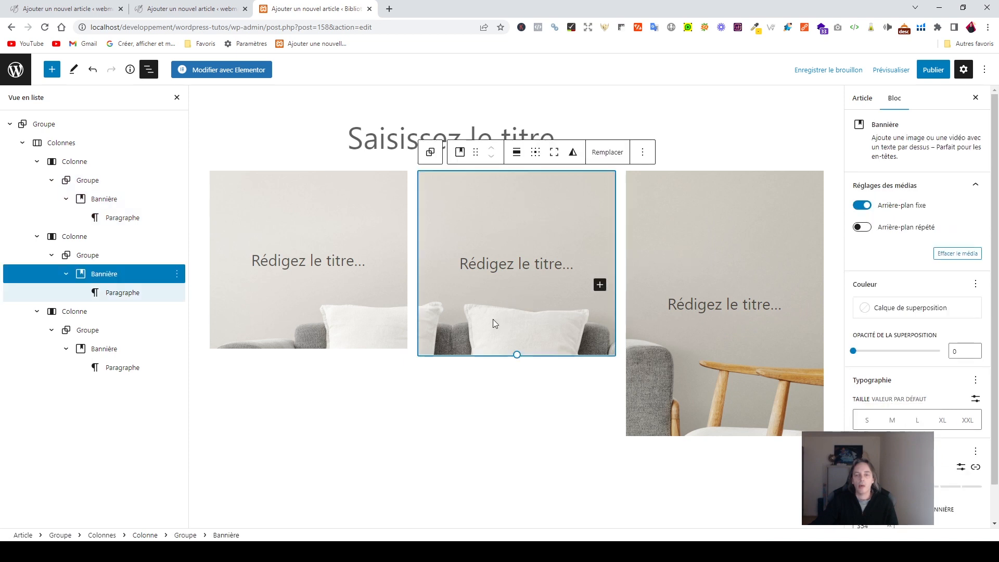
pyautogui.moveTo(517, 355); pyautogui.dragTo(518, 347)
pyautogui.click(724, 371)
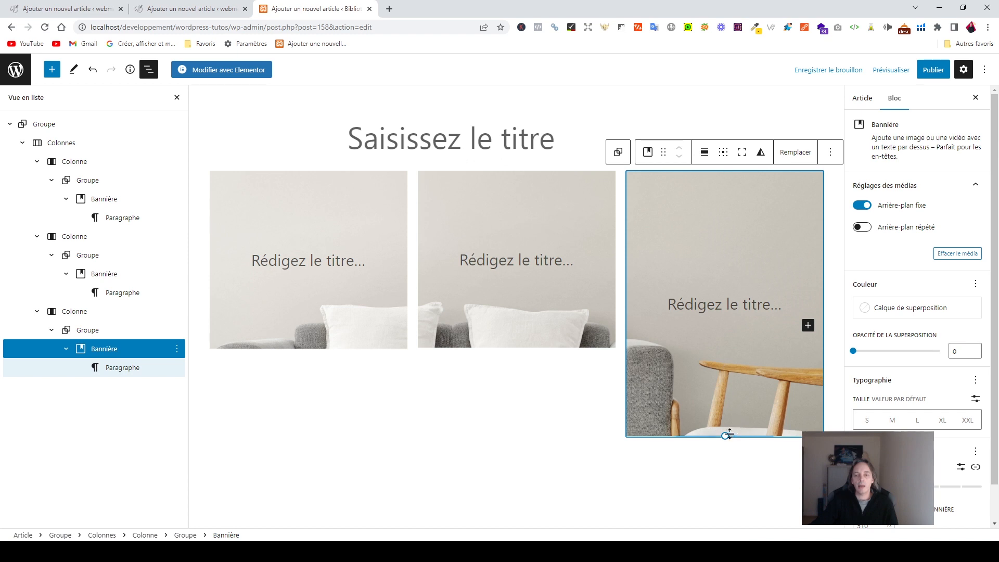
pyautogui.moveTo(725, 435); pyautogui.dragTo(713, 343)
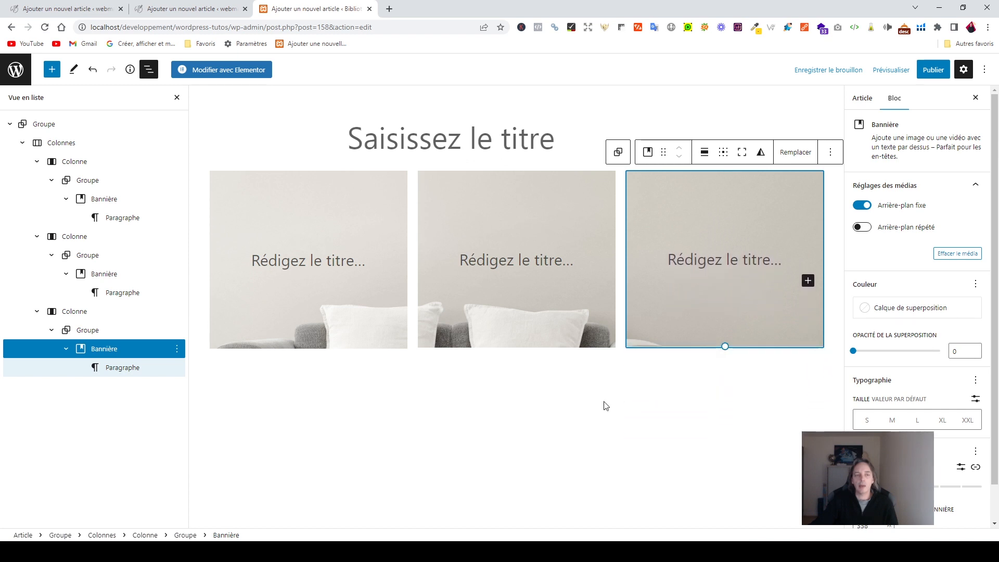
# Step: Duplicate the outer group with its three columns to make a second row of banners
pyautogui.click(34, 126)
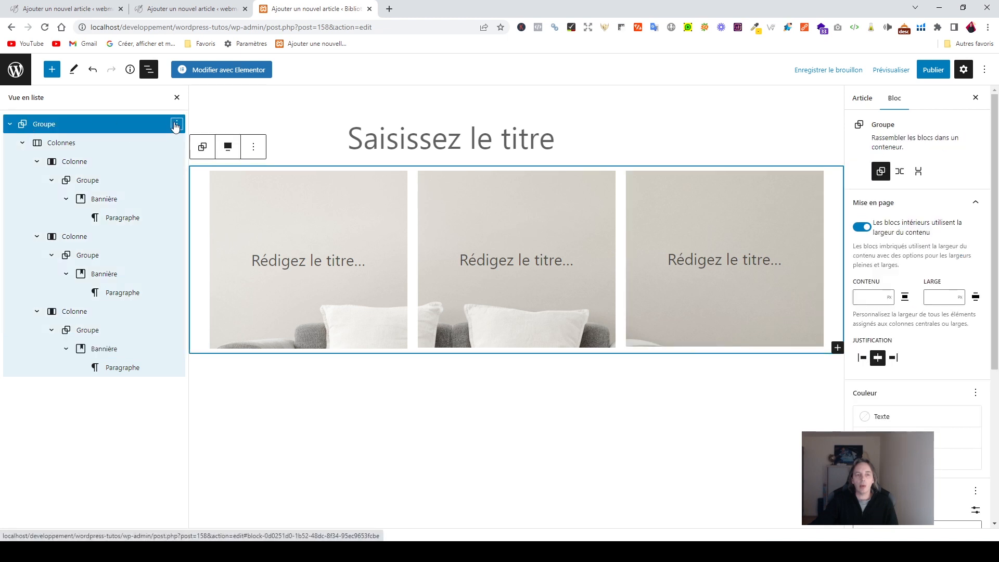
pyautogui.click(176, 125)
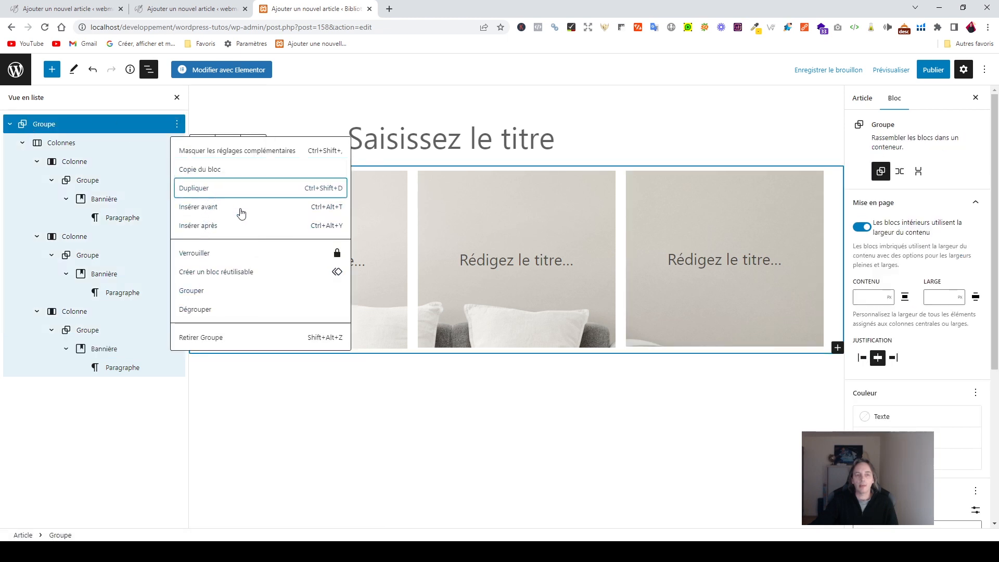
pyautogui.click(239, 191)
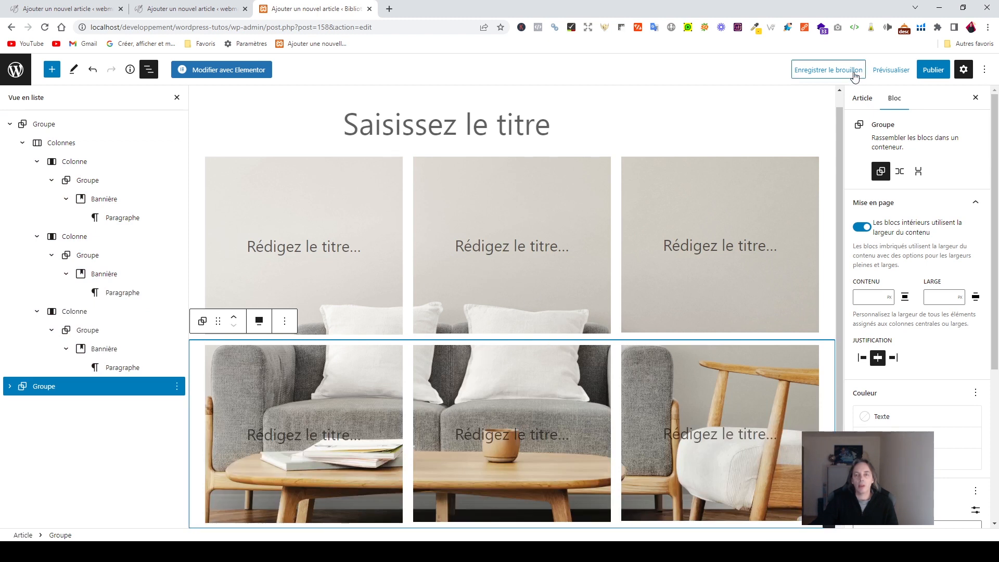
# Step: Publish the article and open its live page
pyautogui.click(932, 69)
pyautogui.click(900, 69)
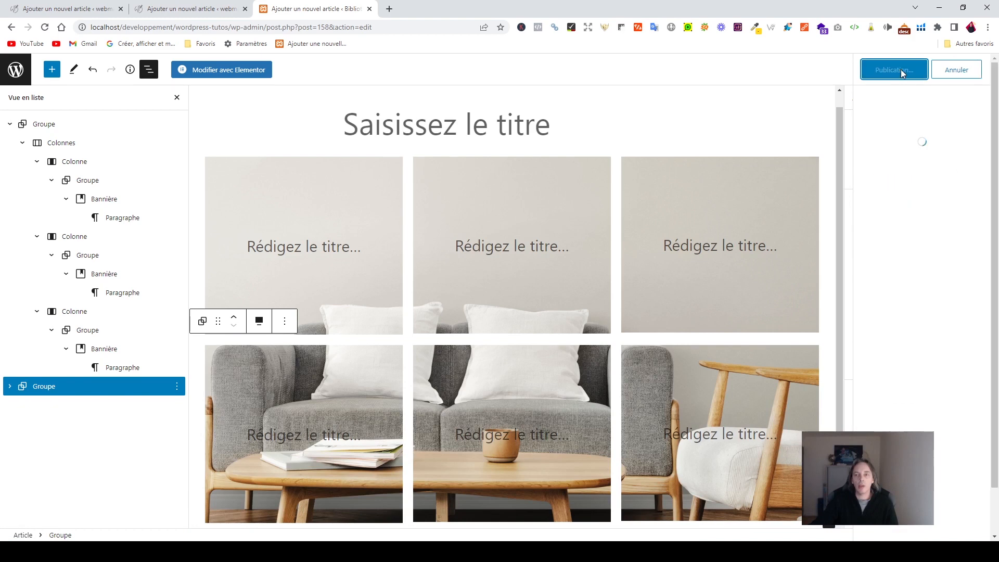
pyautogui.click(892, 187)
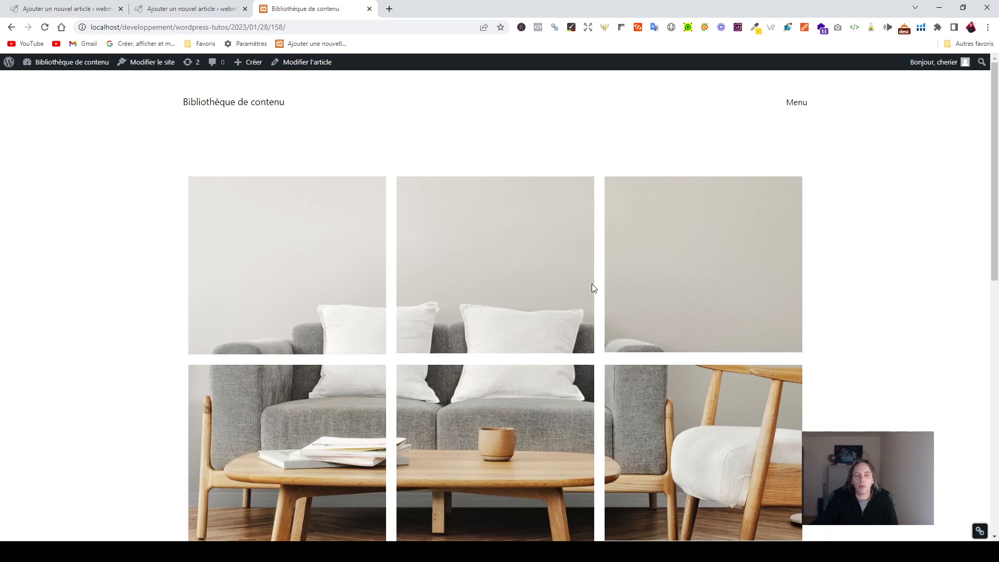
# Step: Check the banners' fixed-background effect along the live page and reopen the article for editing
pyautogui.scroll(-5, 591, 283)
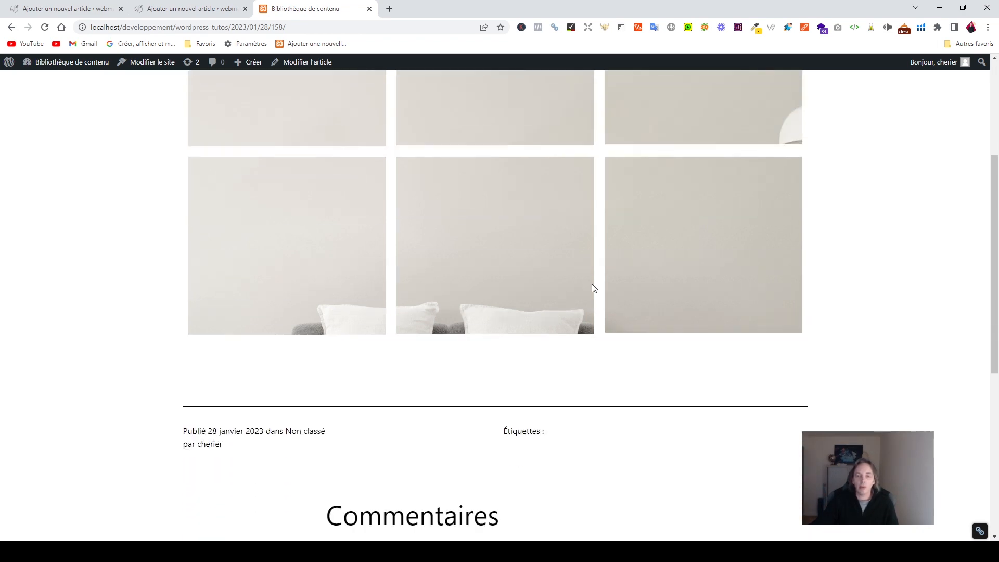
pyautogui.scroll(-4, 592, 283)
pyautogui.scroll(8, 592, 283)
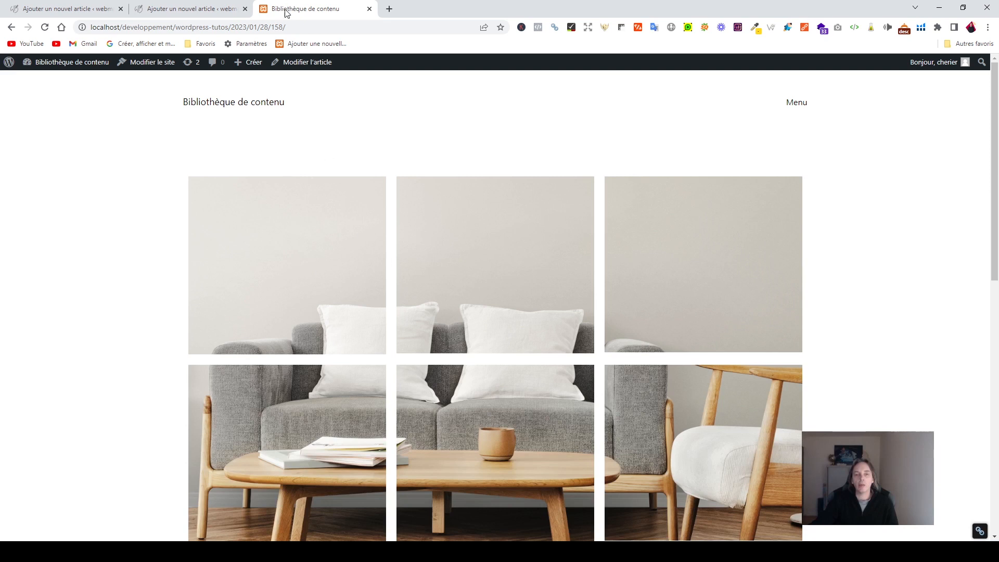
pyautogui.click(307, 62)
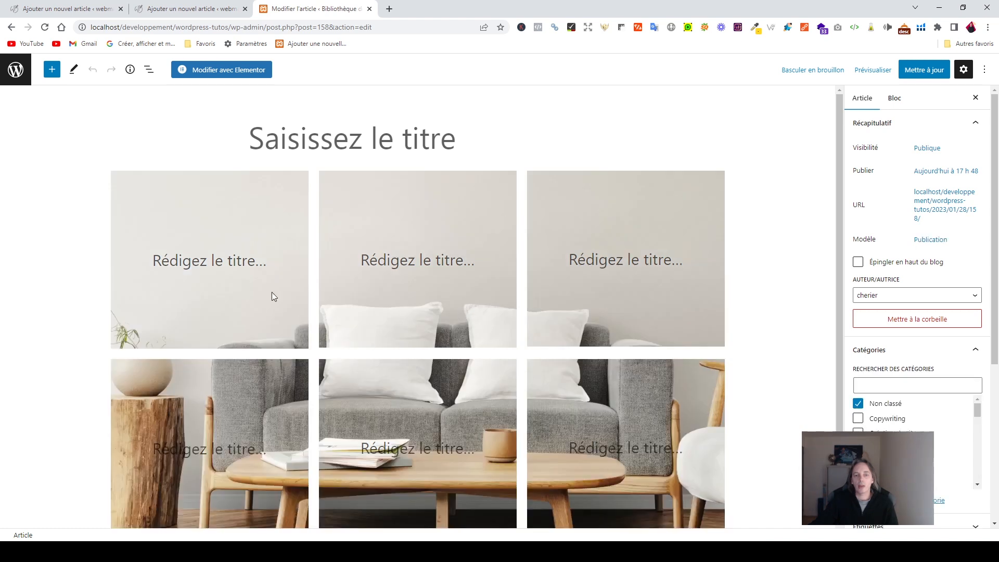
# Step: Try a separate left inner margin of 5 on the first row's first banner and reset it to 0
pyautogui.click(203, 225)
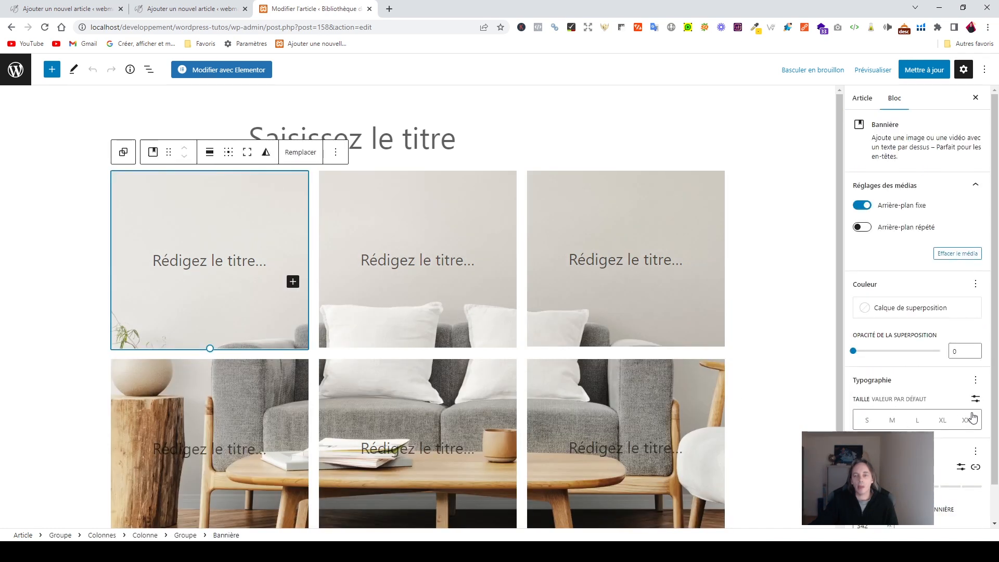
pyautogui.click(976, 468)
pyautogui.scroll(-3, 932, 484)
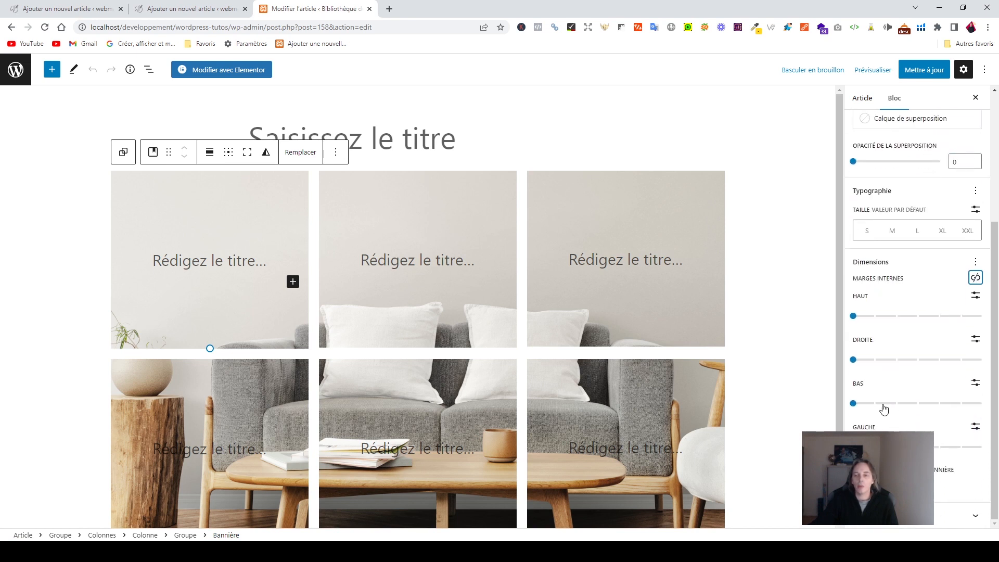
pyautogui.moveTo(854, 447); pyautogui.dragTo(960, 453)
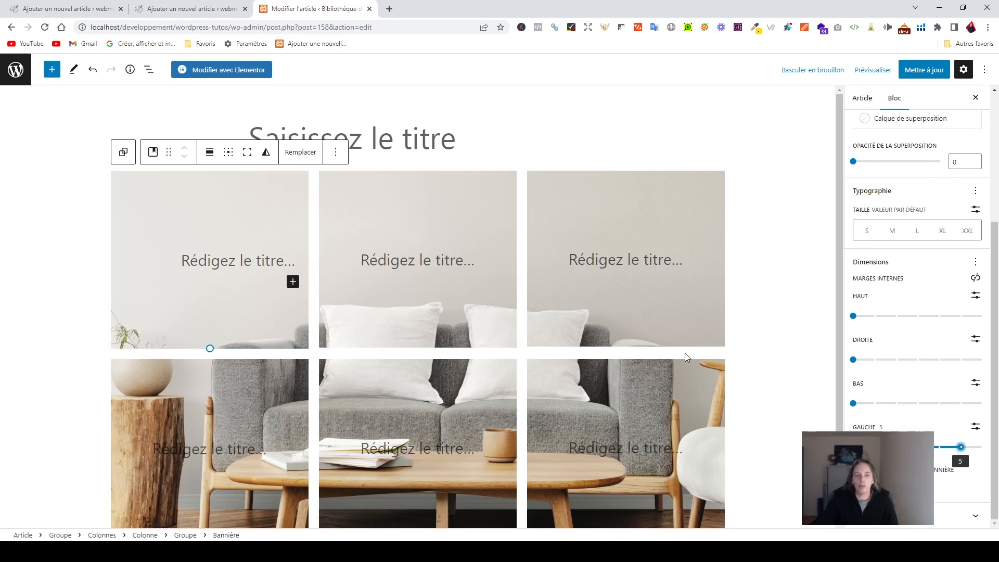
pyautogui.moveTo(960, 446); pyautogui.dragTo(754, 444)
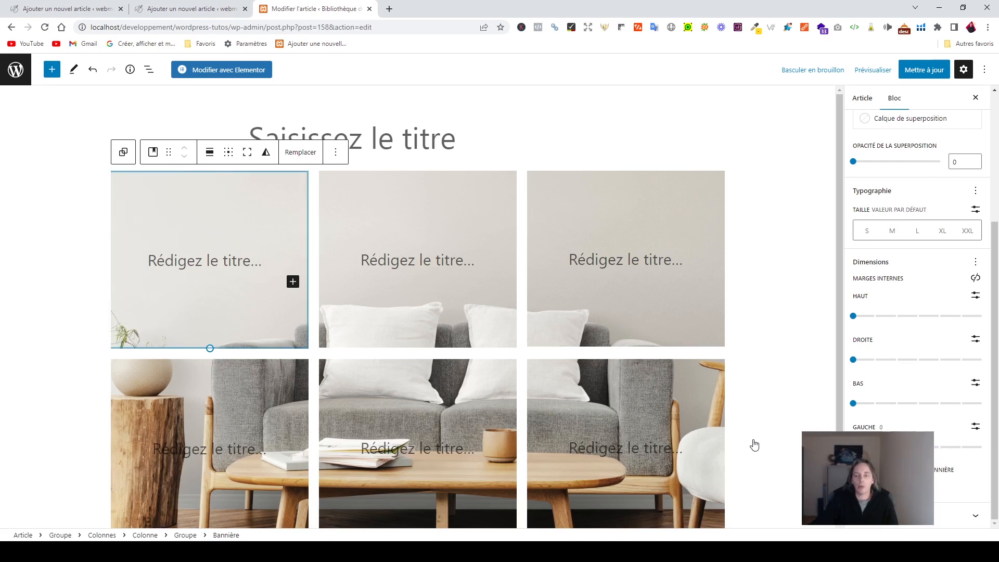
# Step: Unlink the inner margins of the first row's first column and set its left margin to 100 px
pyautogui.click(149, 69)
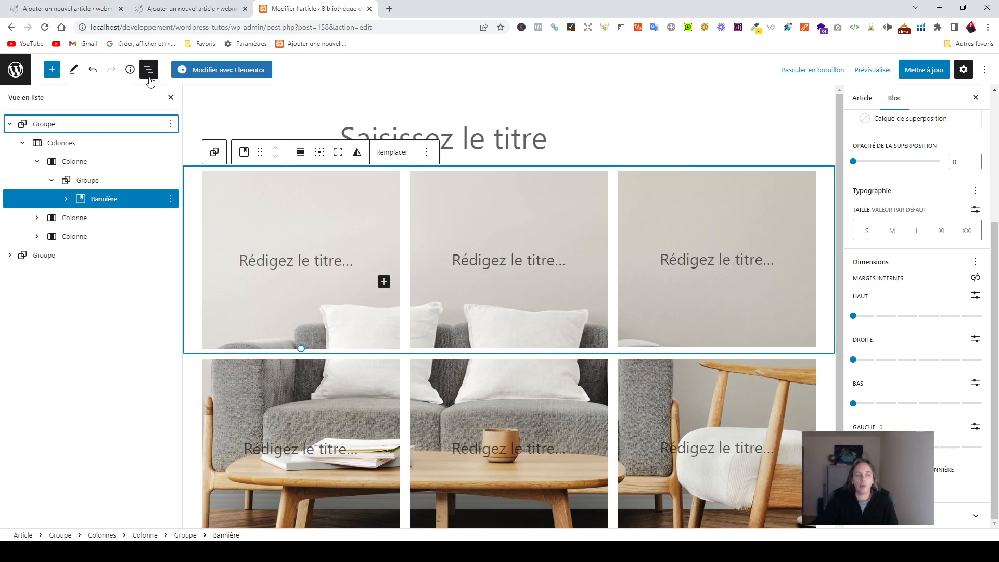
pyautogui.click(76, 161)
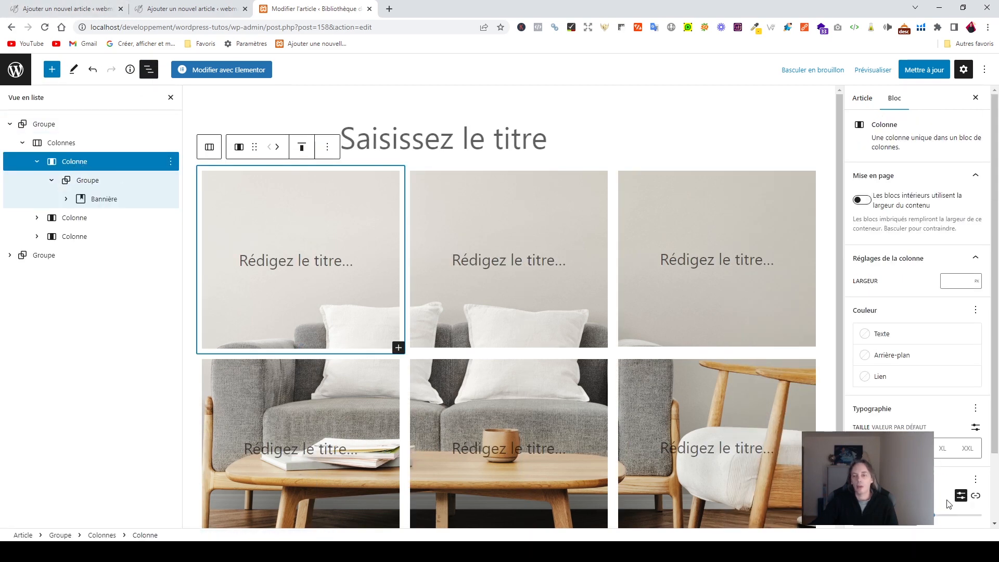
pyautogui.scroll(-2, 946, 483)
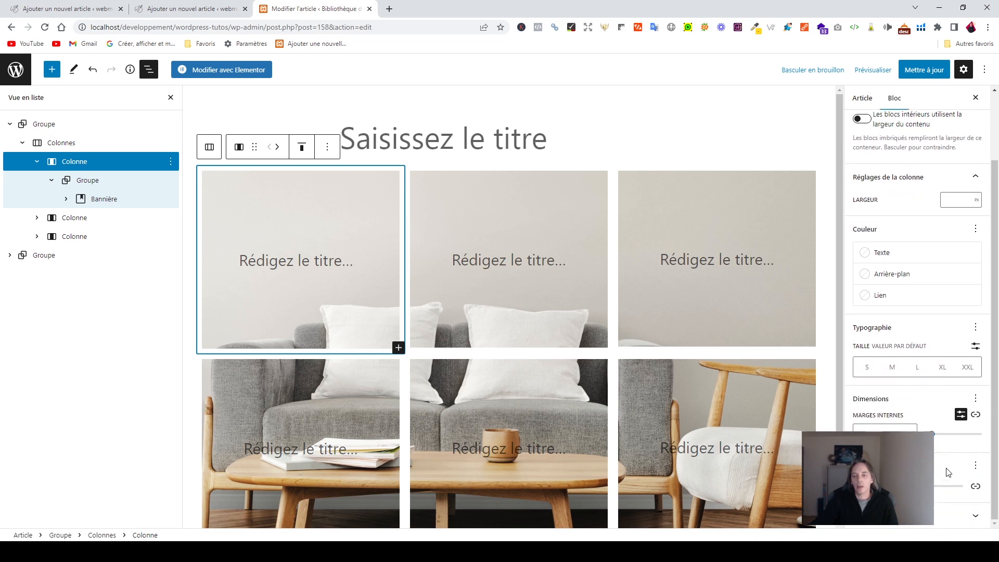
pyautogui.click(976, 414)
pyautogui.scroll(-3, 916, 312)
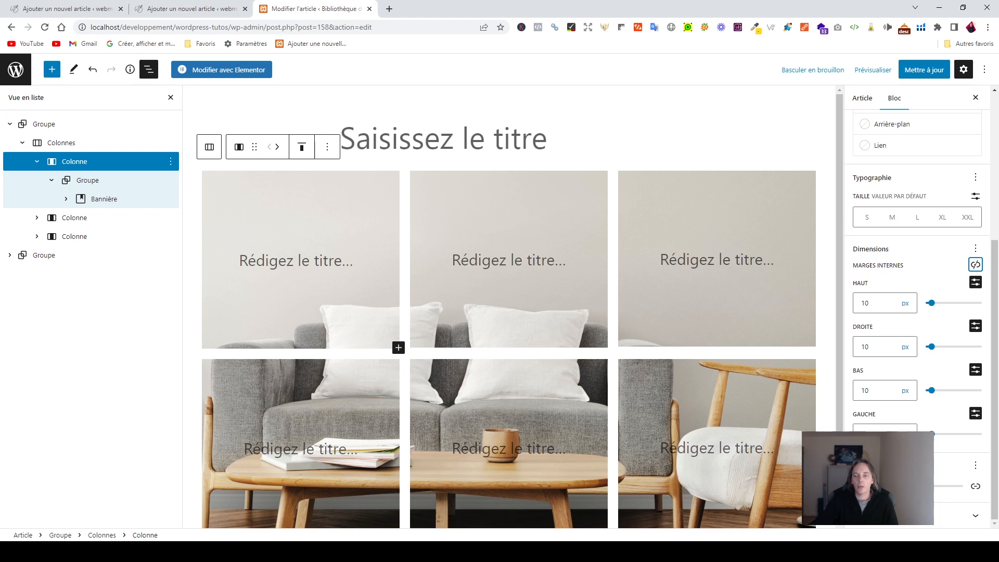
pyautogui.moveTo(934, 439); pyautogui.dragTo(983, 441)
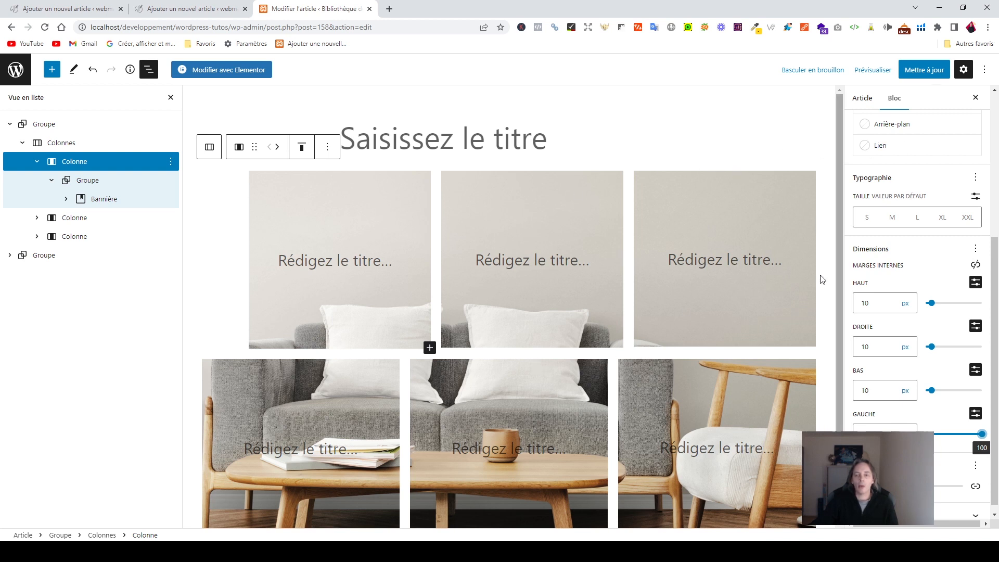
# Step: Set only the right inner margin of the second row's third column to 100 px and update the article
pyautogui.click(35, 258)
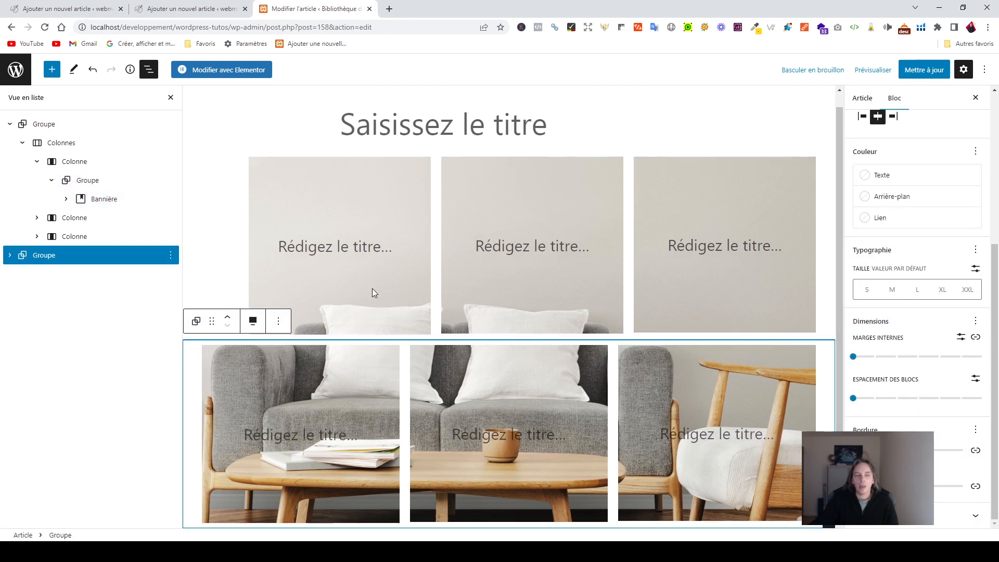
pyautogui.click(10, 256)
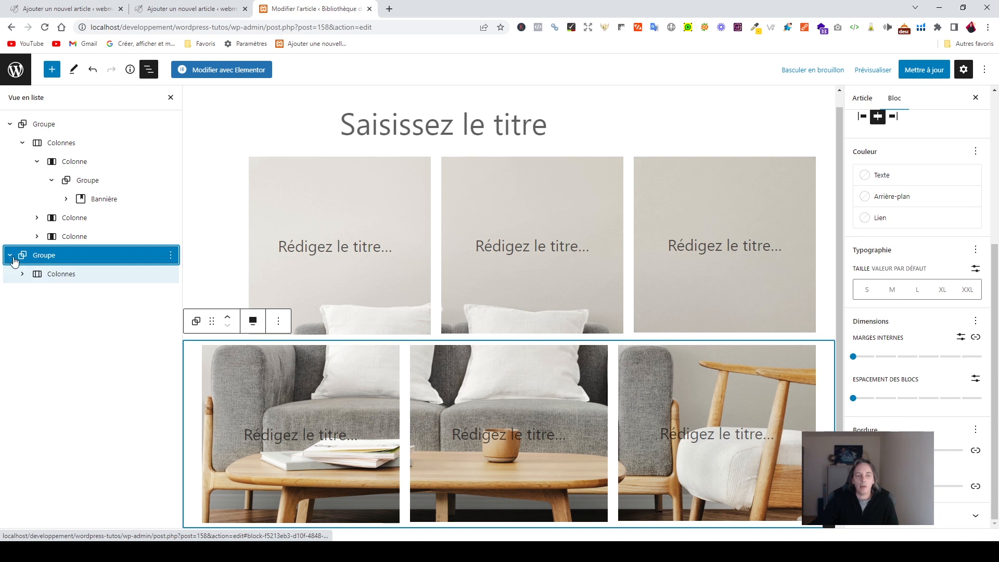
pyautogui.click(22, 275)
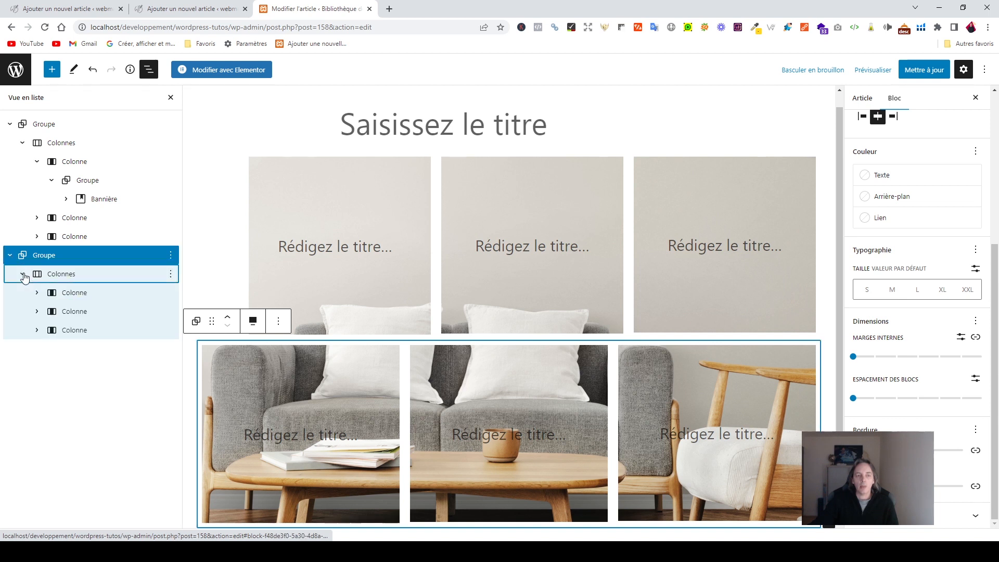
pyautogui.click(73, 330)
pyautogui.scroll(-2, 944, 433)
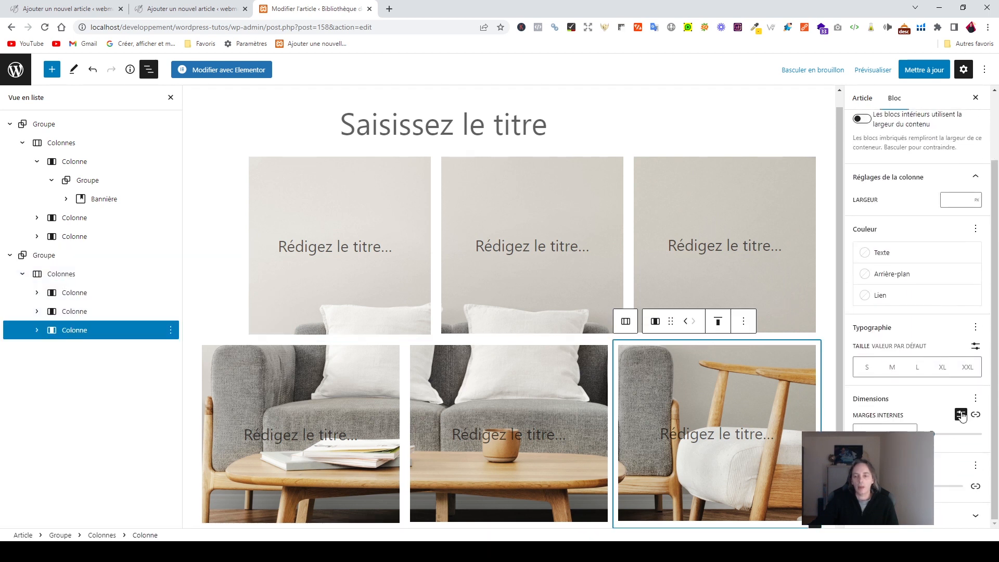
pyautogui.scroll(-4, 976, 425)
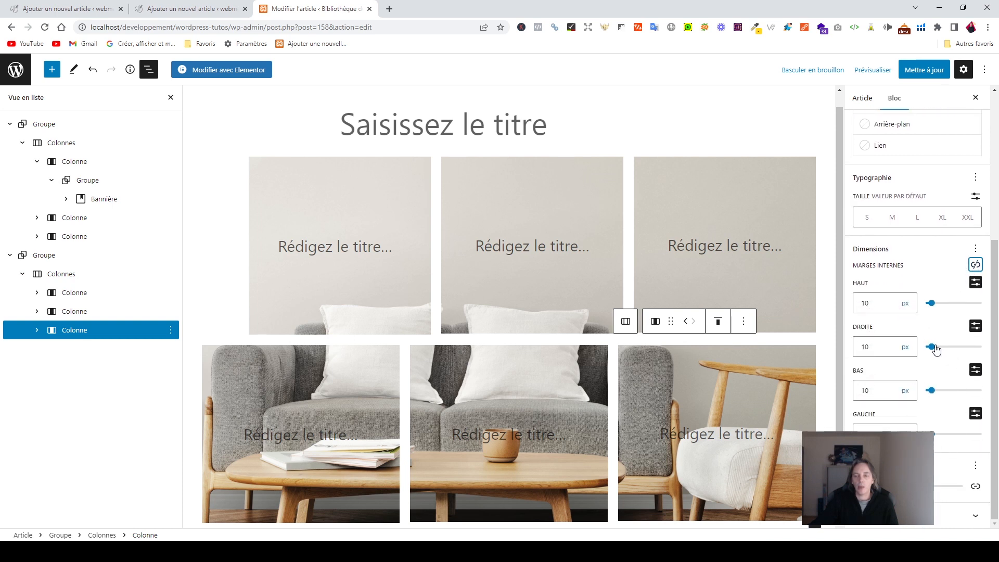
pyautogui.moveTo(931, 346); pyautogui.dragTo(982, 346)
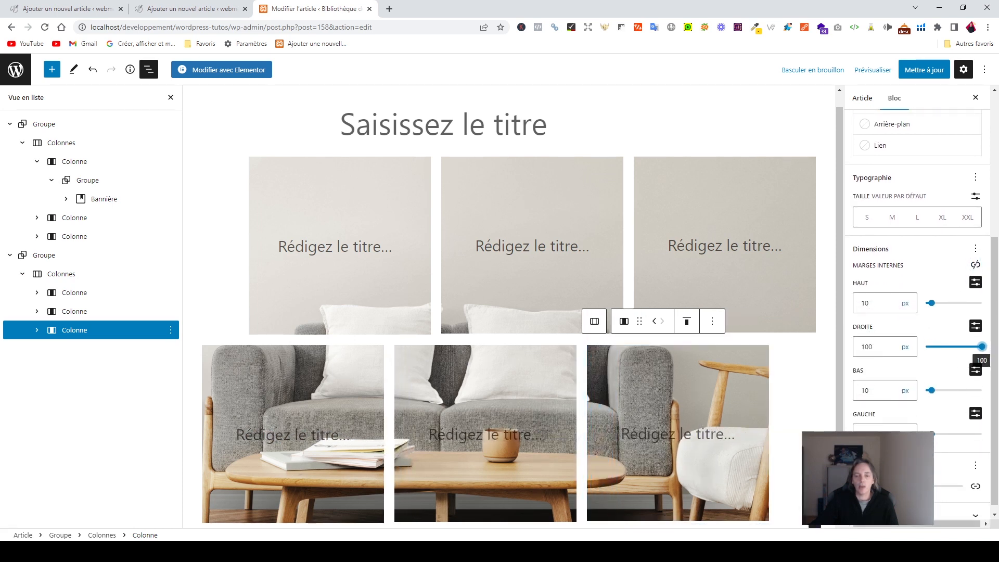
pyautogui.click(789, 411)
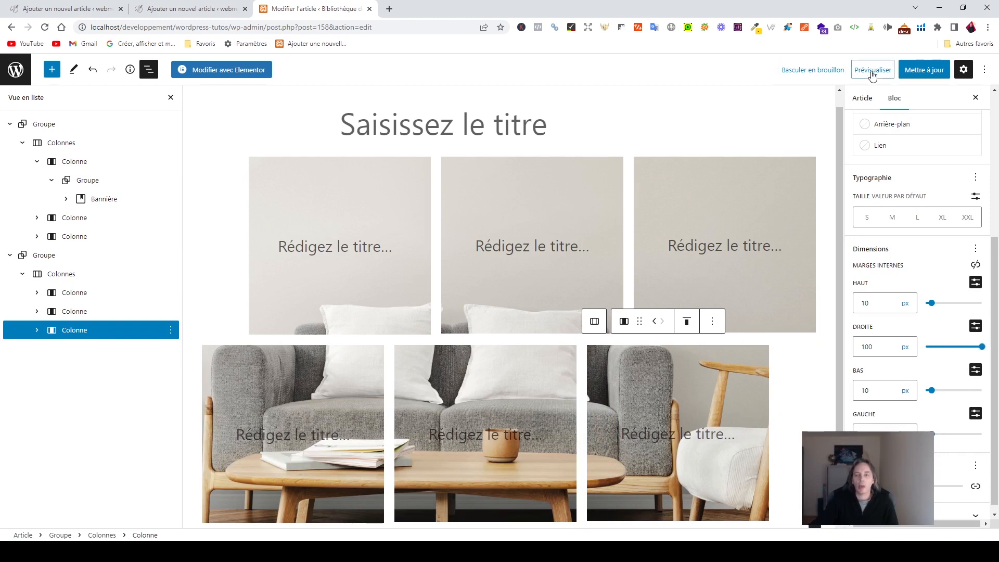
pyautogui.click(908, 75)
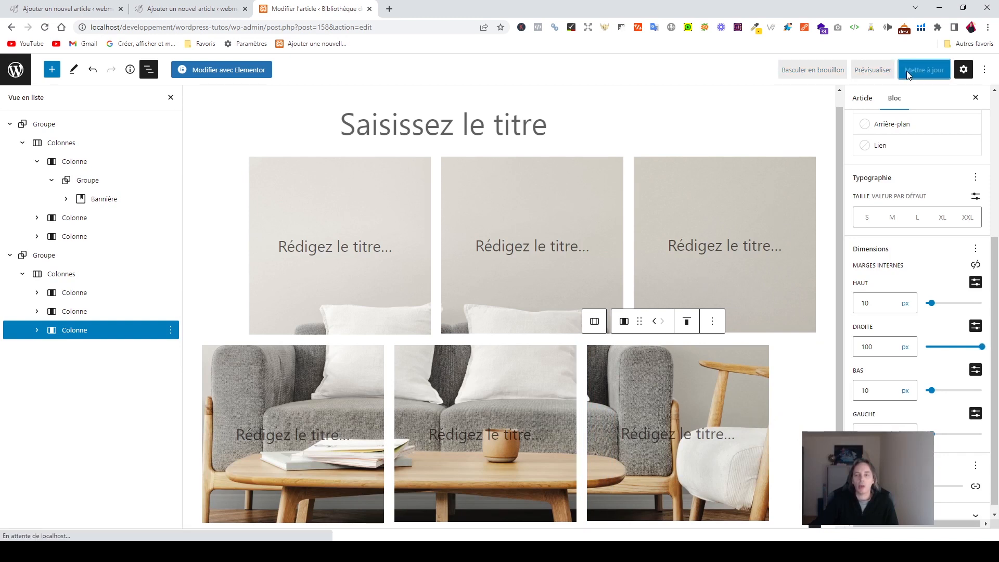
# Step: Increase the height of the first row's middle banner so it extends well below its neighbours
pyautogui.click(543, 285)
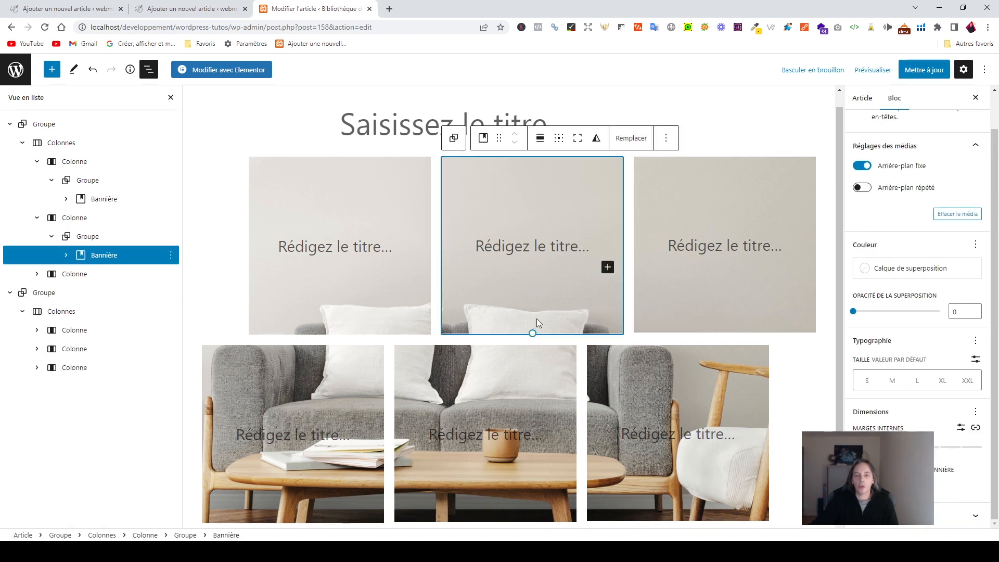
pyautogui.moveTo(530, 333); pyautogui.dragTo(533, 402)
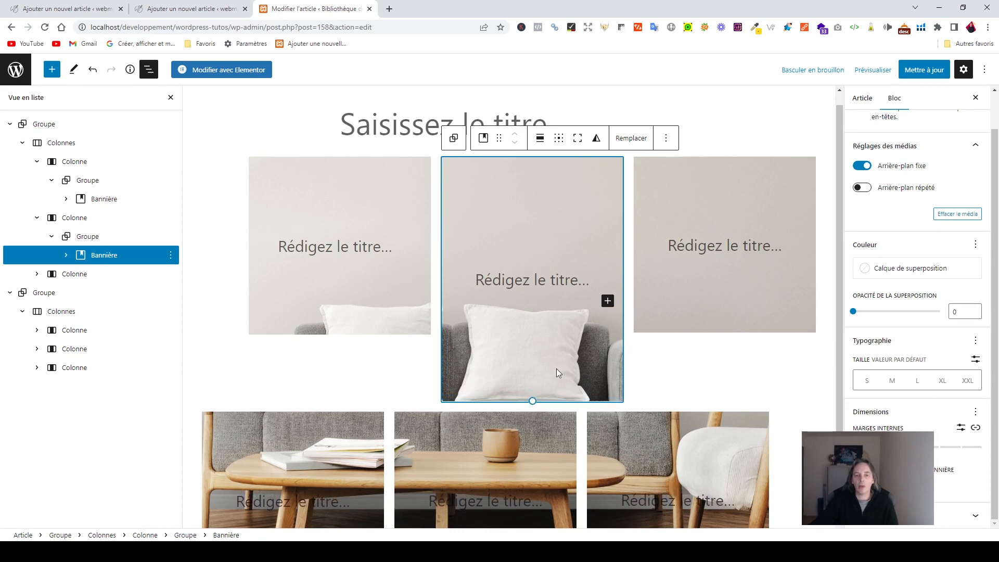
# Step: Update the article and preview it in a new tab to examine the fixed backgrounds across both banner rows
pyautogui.scroll(-1, 578, 281)
pyautogui.scroll(1, 581, 209)
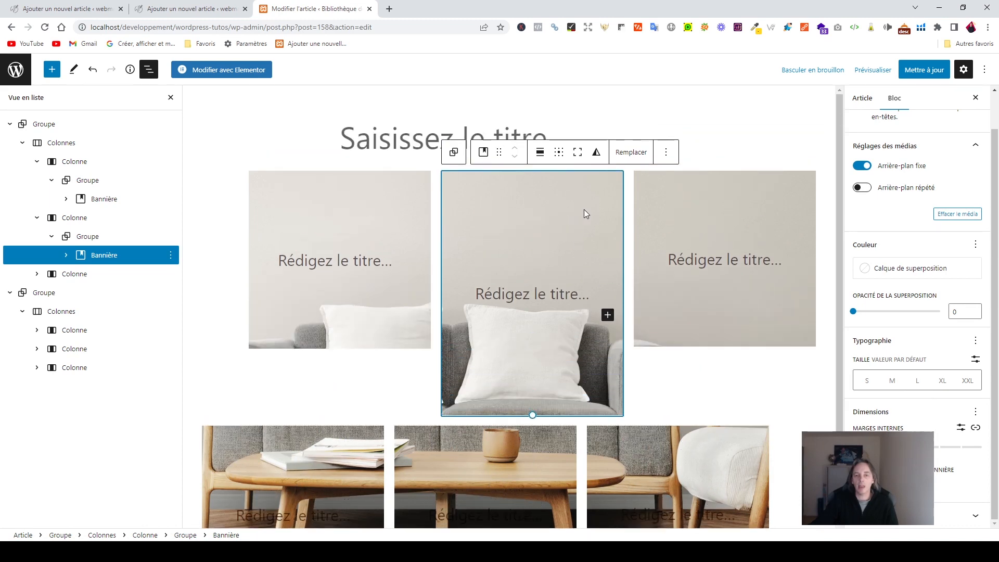
pyautogui.scroll(-1, 584, 209)
pyautogui.click(925, 70)
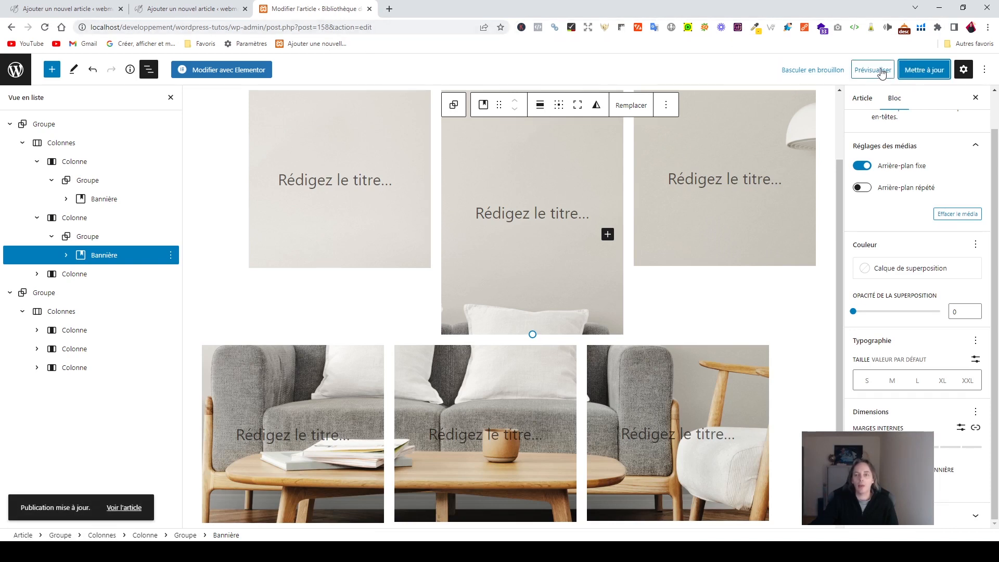
pyautogui.click(882, 73)
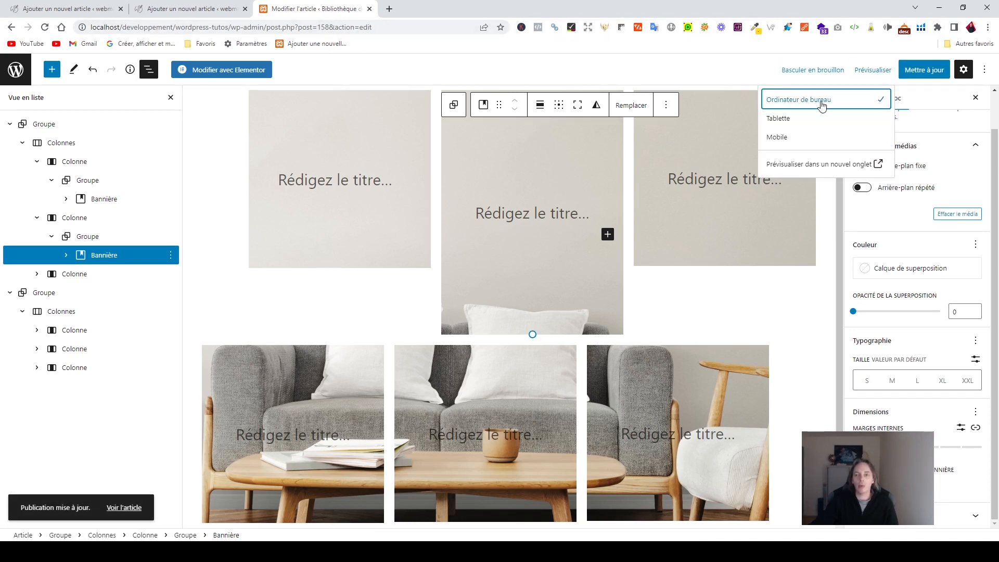
pyautogui.click(812, 163)
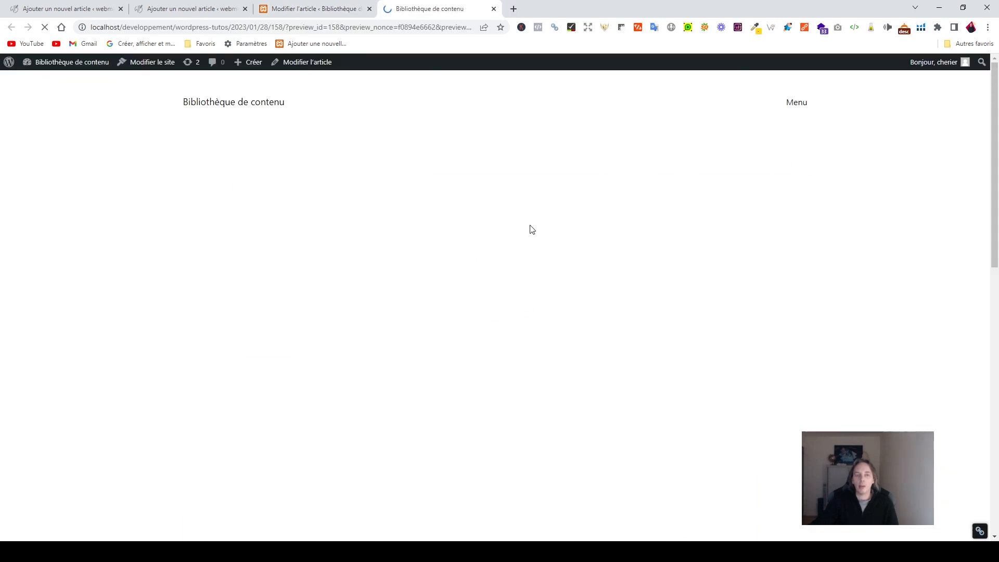
pyautogui.scroll(-6, 530, 229)
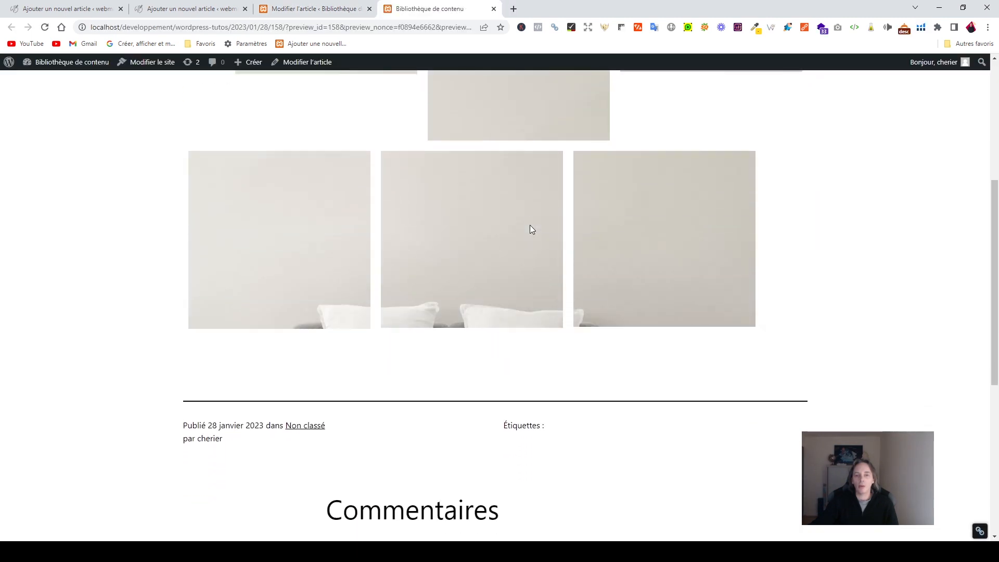
pyautogui.scroll(6, 530, 230)
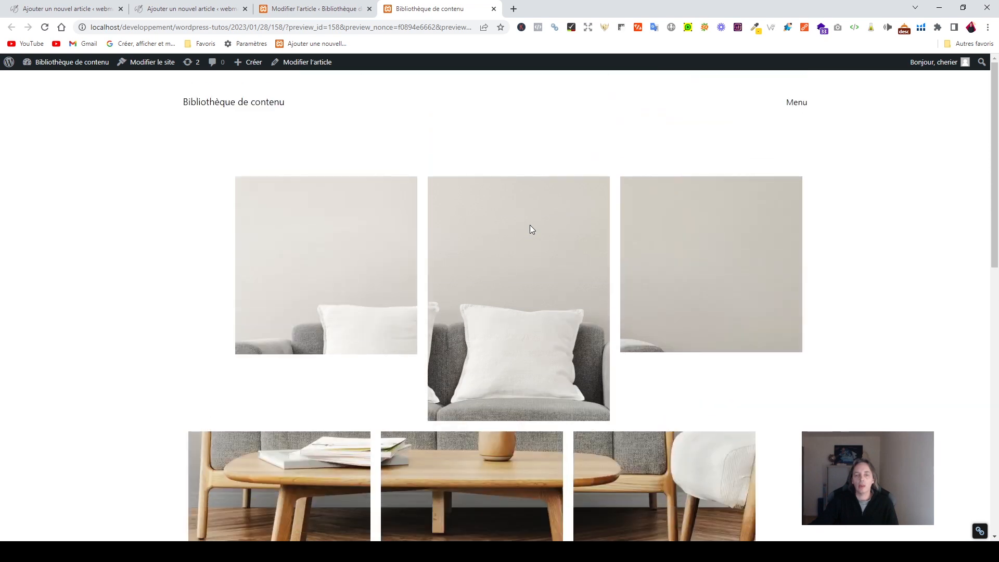